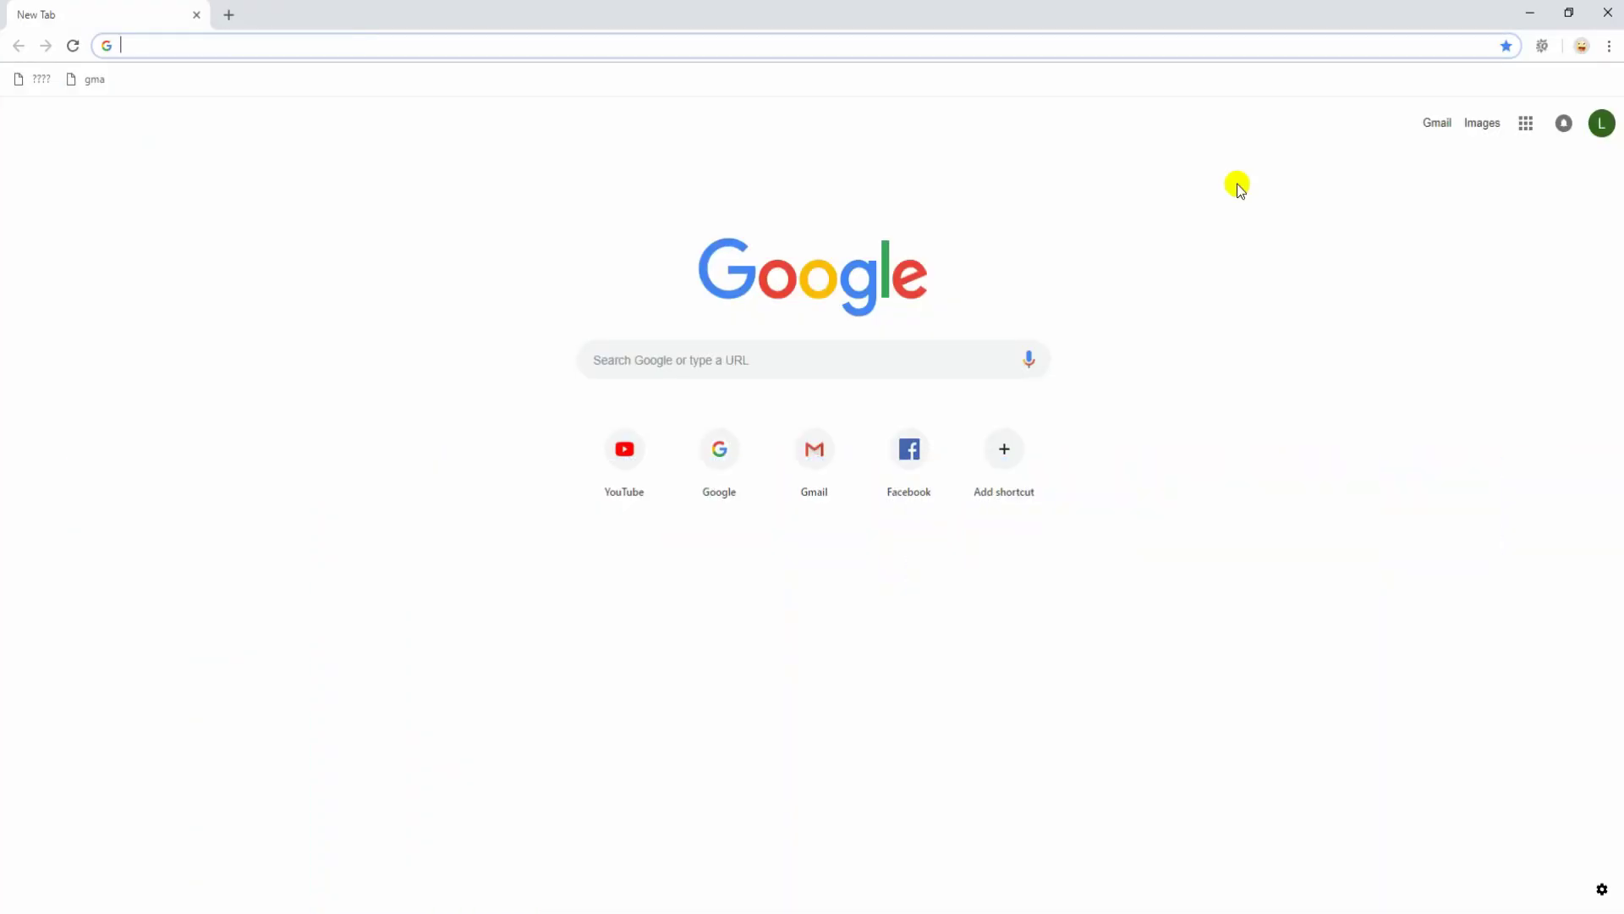
{"action": "type", "text": "www.apowersoft"}
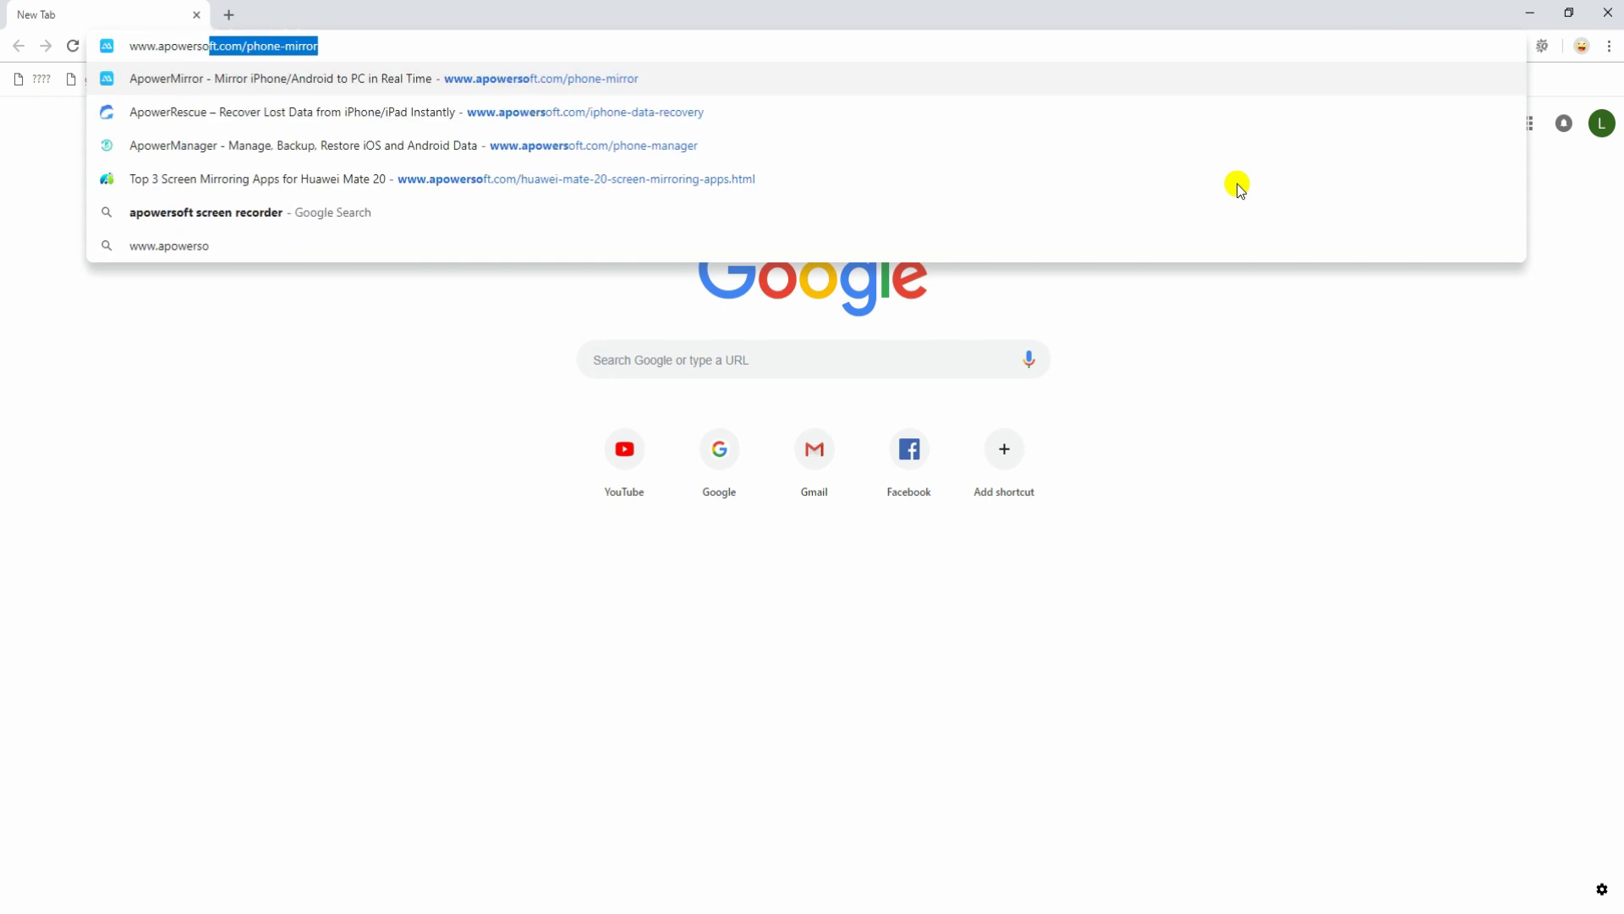
{"action": "type", "text": ".com/phone"}
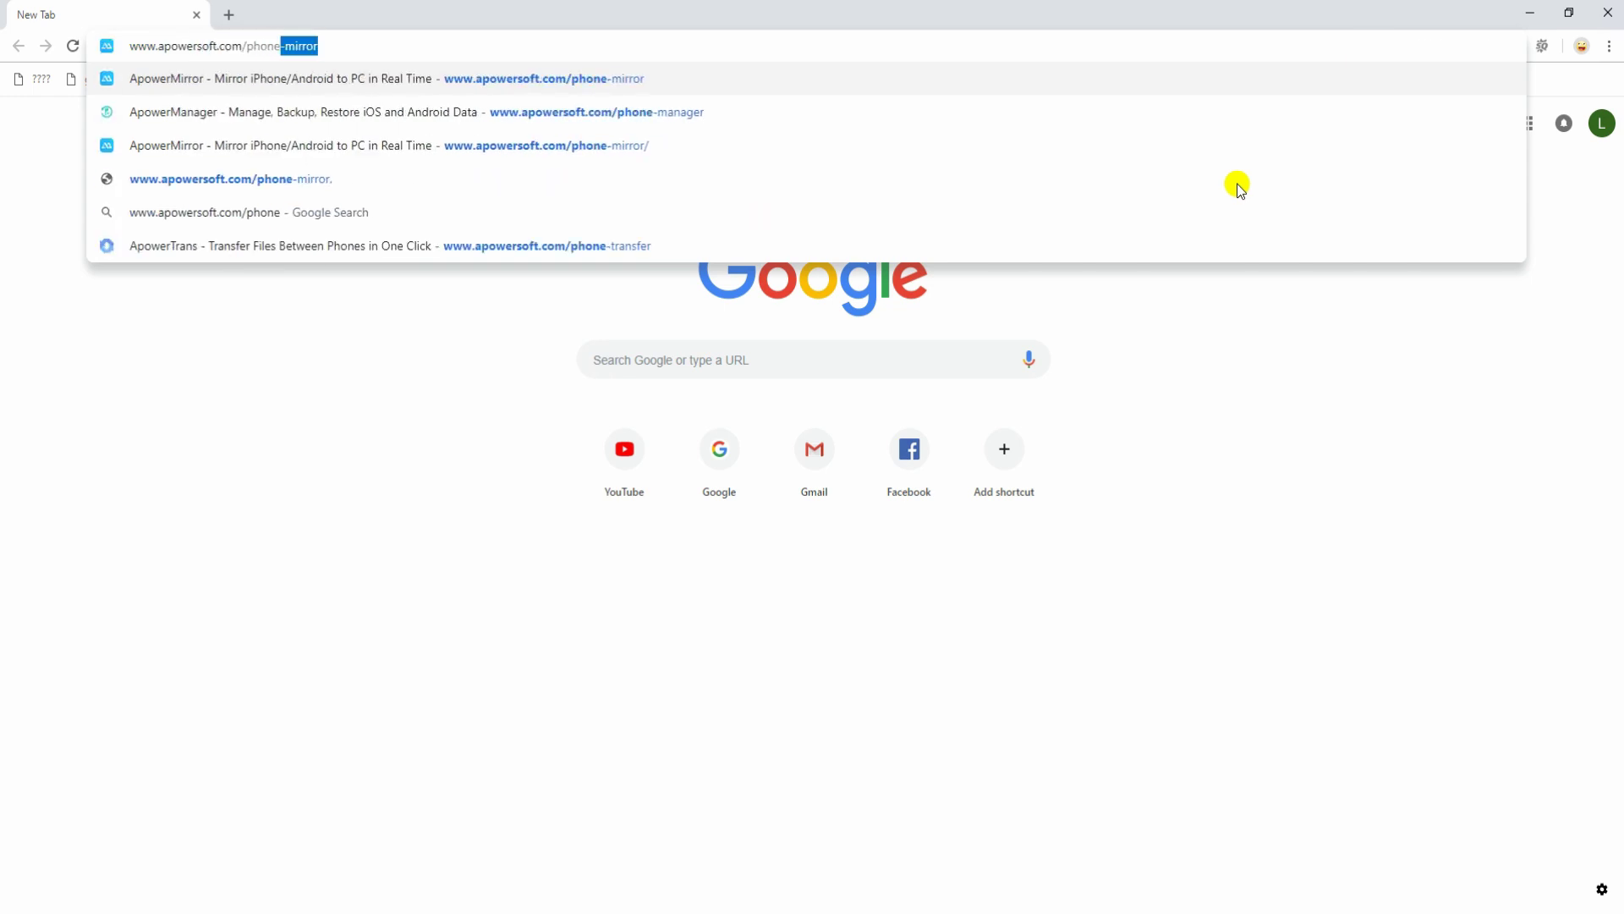
{"action": "type", "text": "-mirr"}
{"action": "key", "text": "Return"}
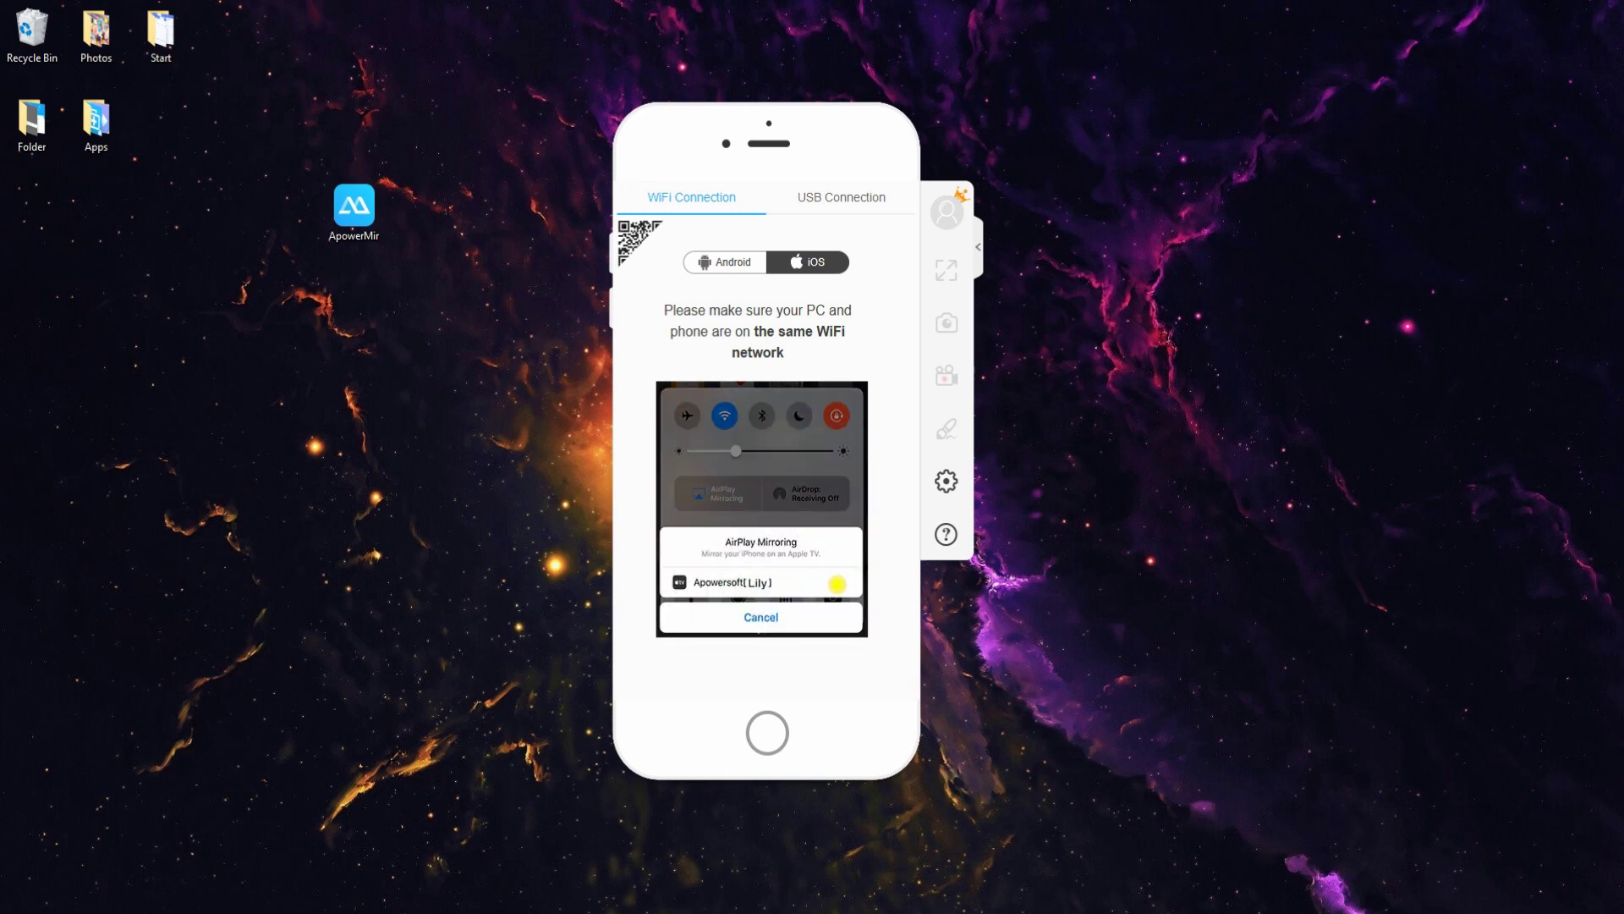
{"action": "type", "text": "apow"}
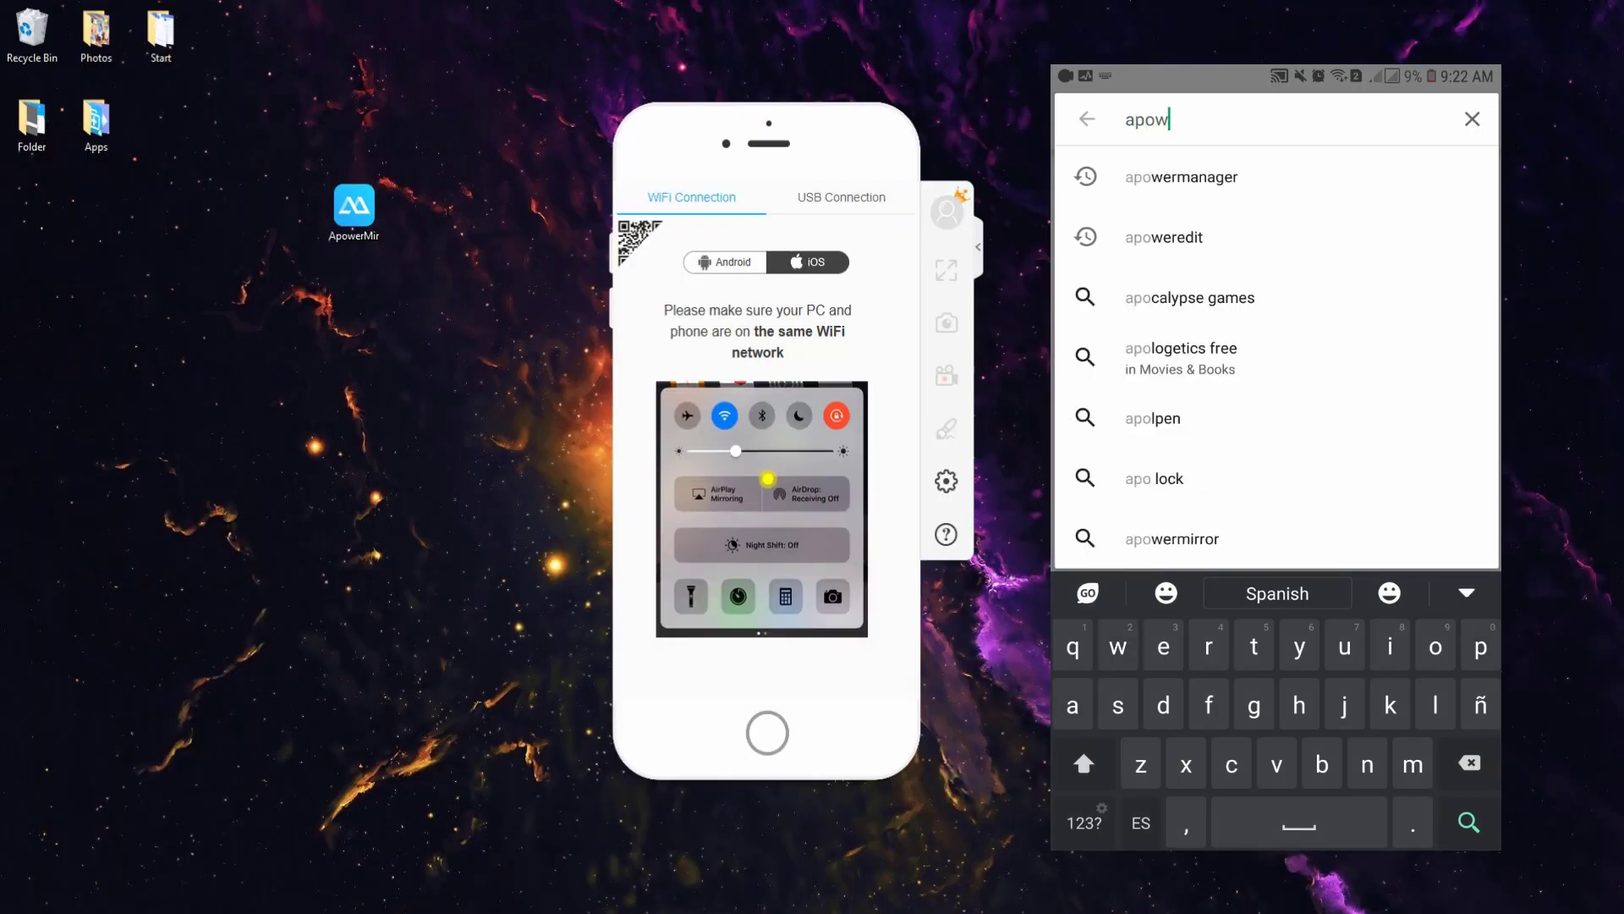
{"action": "type", "text": "ermirror"}
Search the phone's Play Store for the ApowerMirror app
{"action": "key", "text": "Return"}
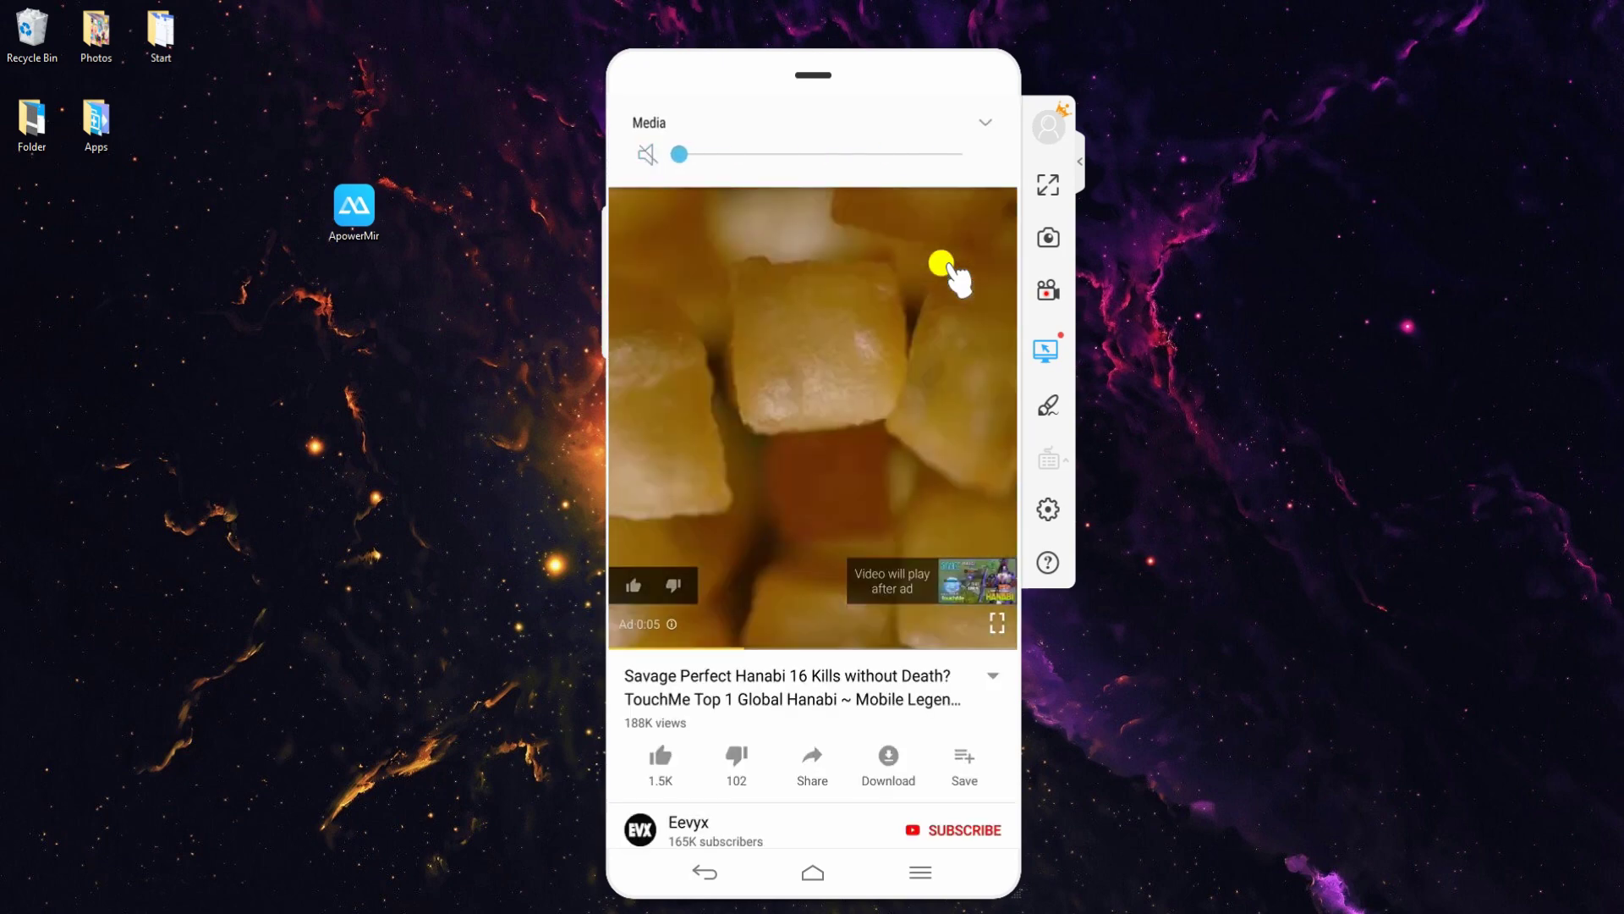
Toggle full-screen mirroring, then capture a phone screenshot and view it in Photos
{"action": "left_click", "coordinate": [1044, 189]}
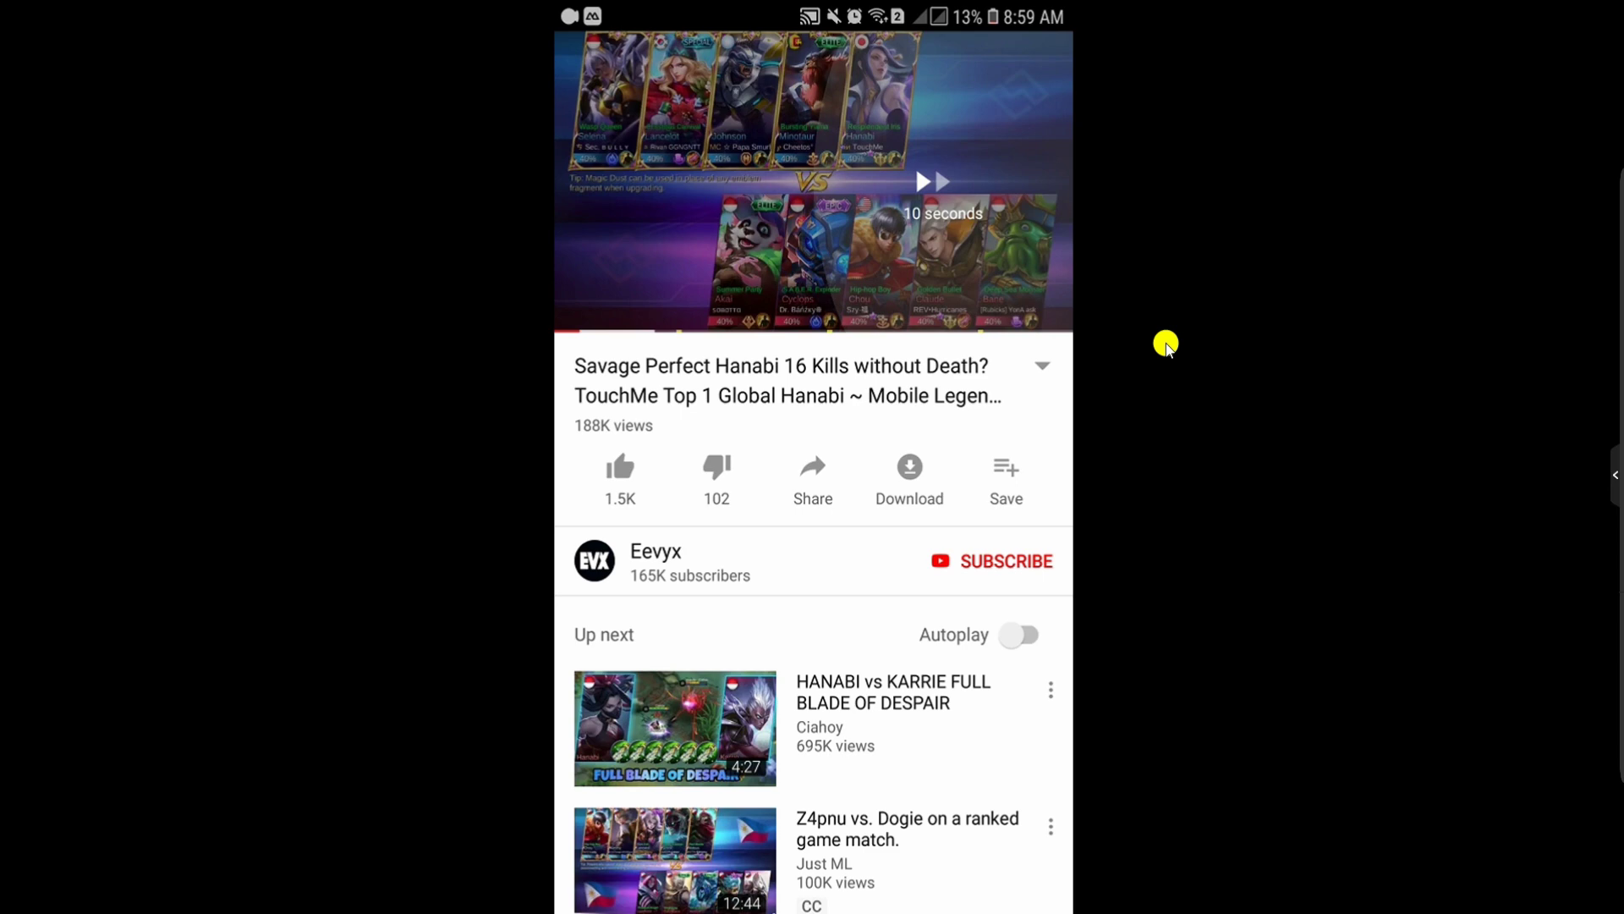
{"action": "left_click", "coordinate": [1595, 198]}
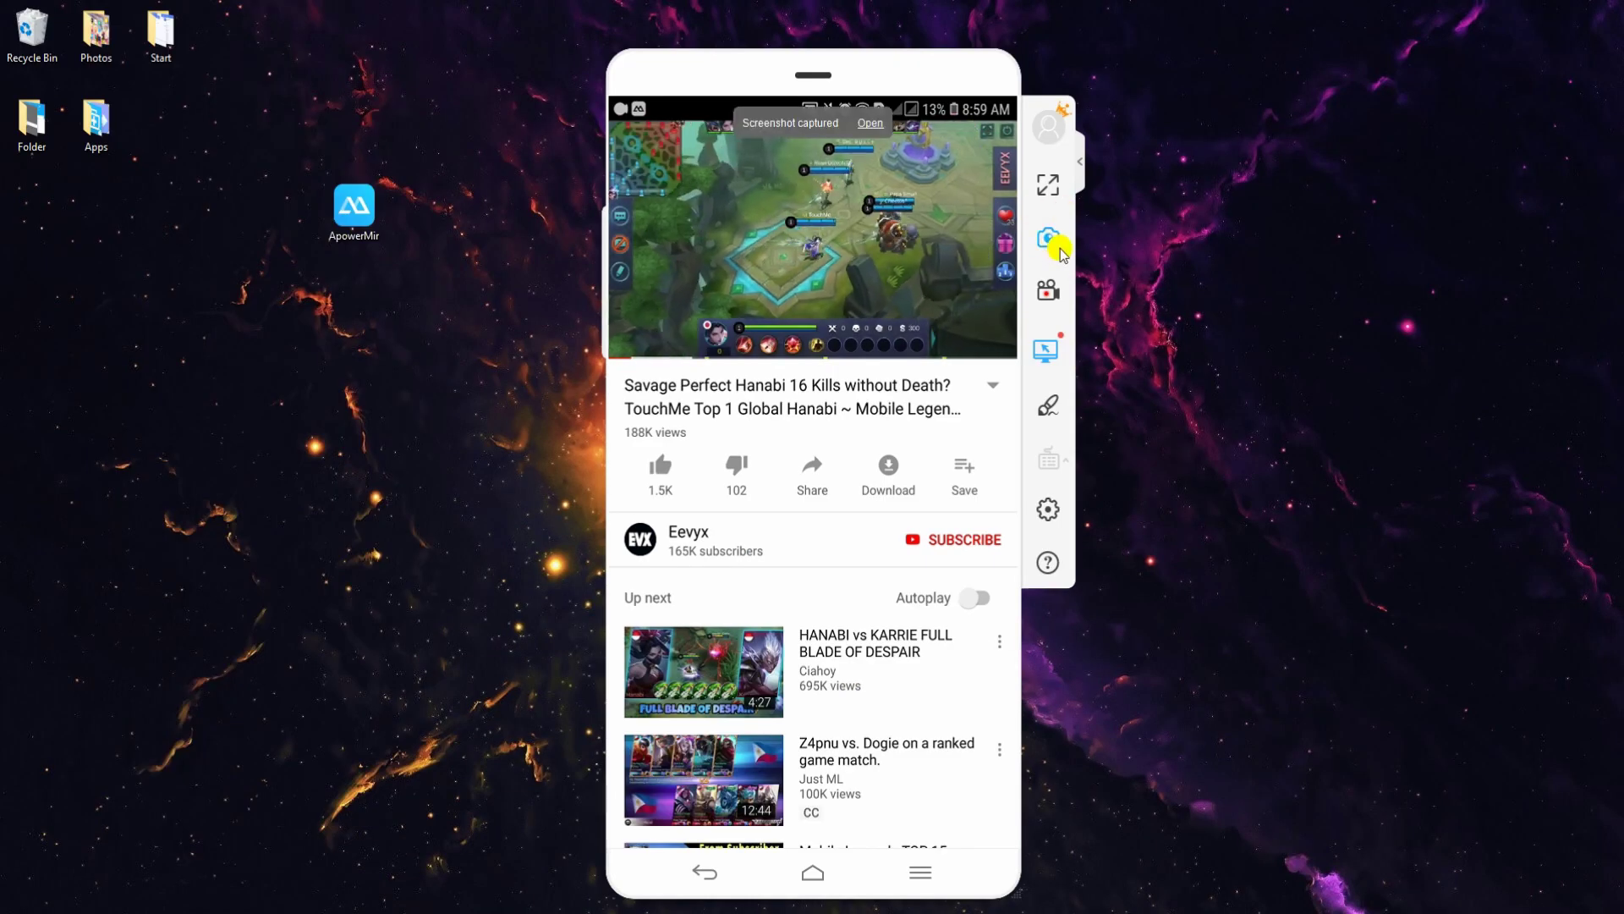
{"action": "left_click", "coordinate": [871, 122]}
{"action": "double_click", "coordinate": [1199, 607]}
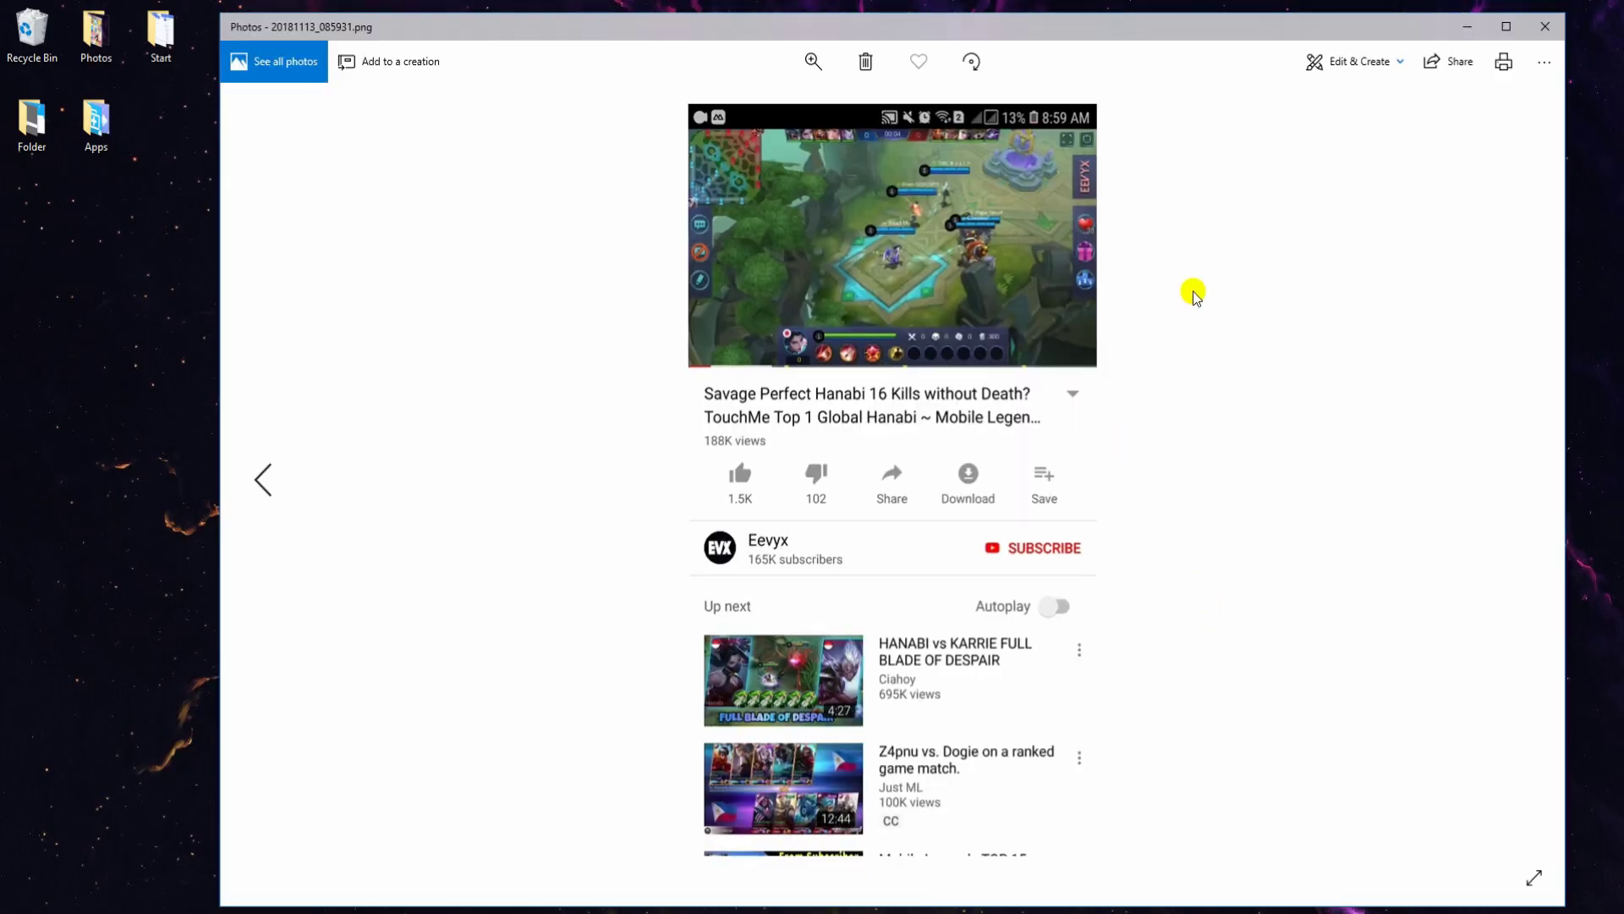
{"action": "left_click", "coordinate": [1545, 25]}
{"action": "left_click", "coordinate": [1269, 112]}
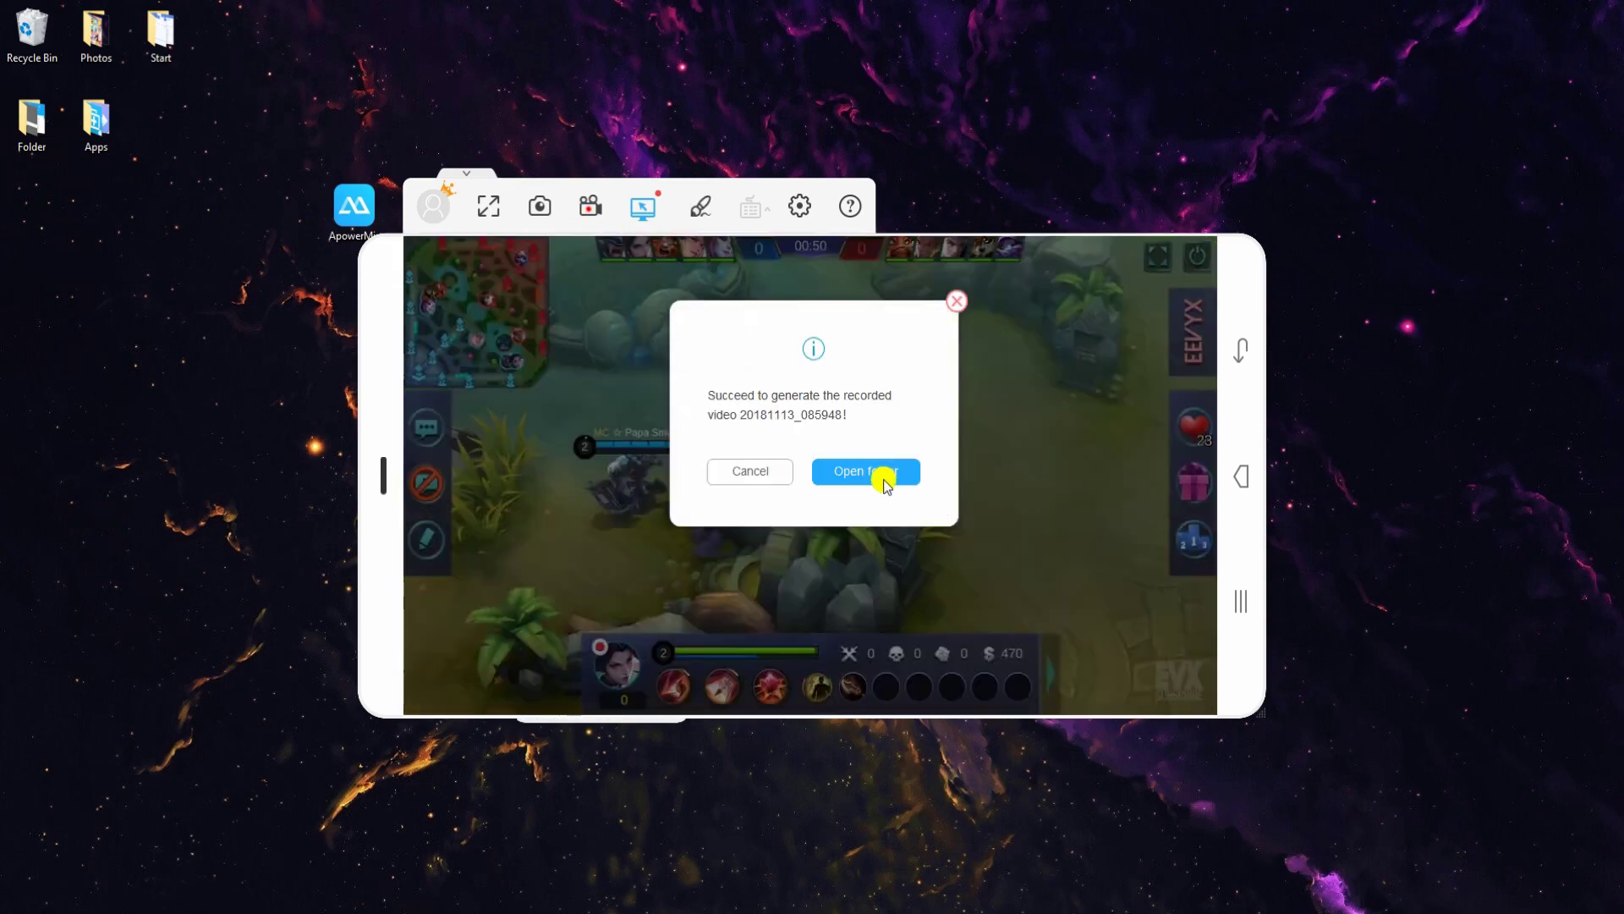
Play the saved recording 20181113_085948, skip ahead, and close the folder
{"action": "left_click", "coordinate": [884, 484]}
{"action": "double_click", "coordinate": [799, 638]}
{"action": "key", "text": "Right"}
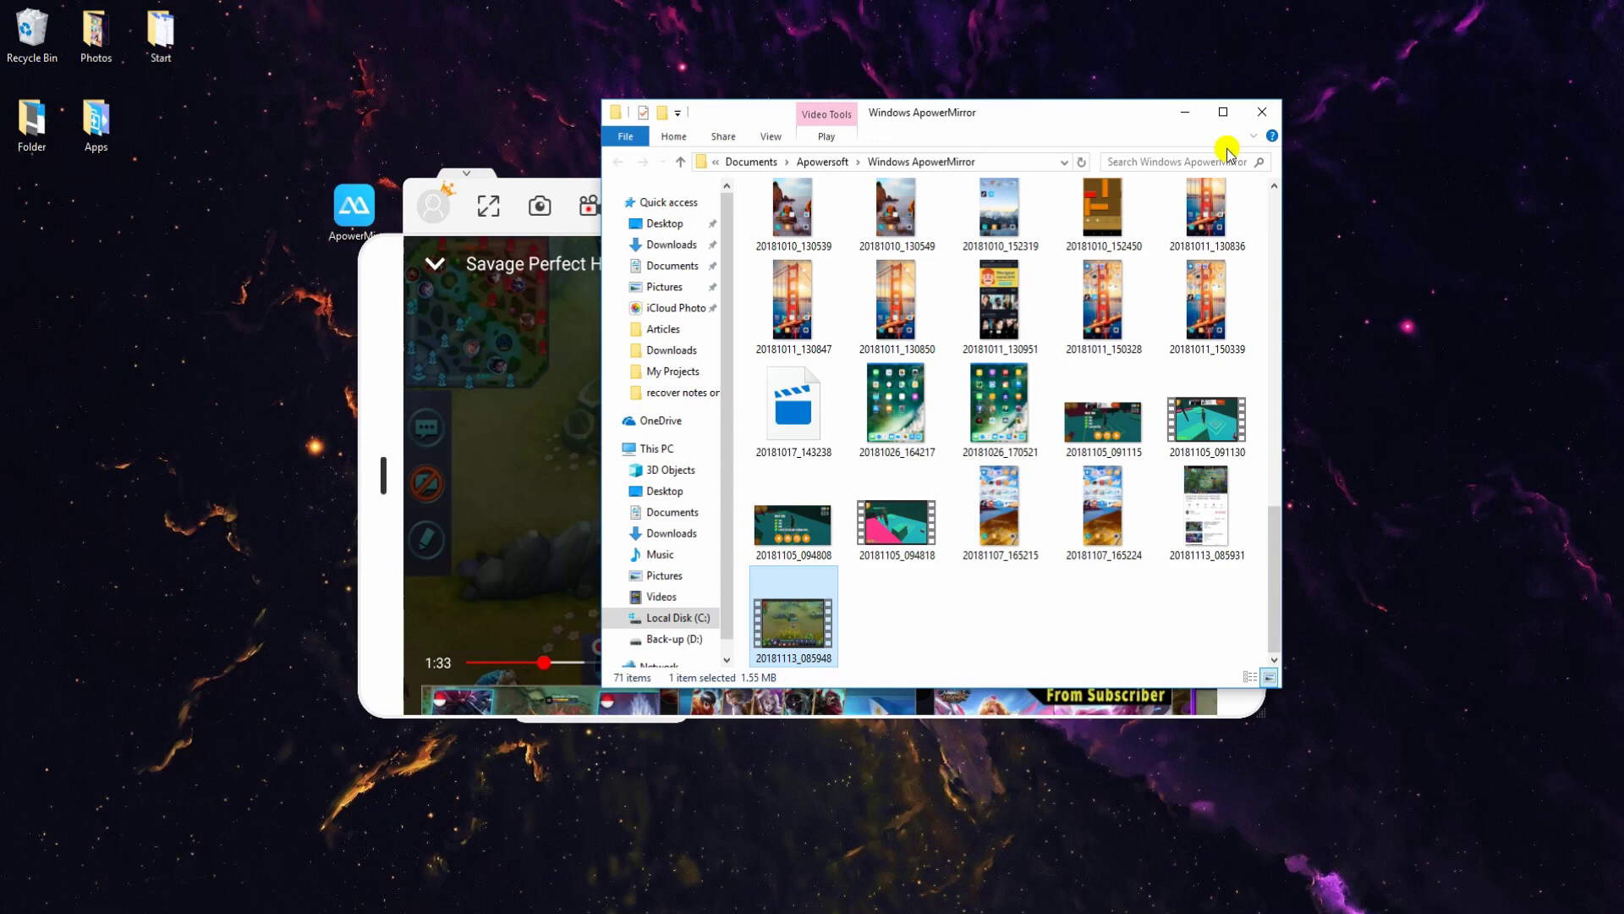
{"action": "left_click", "coordinate": [1262, 111]}
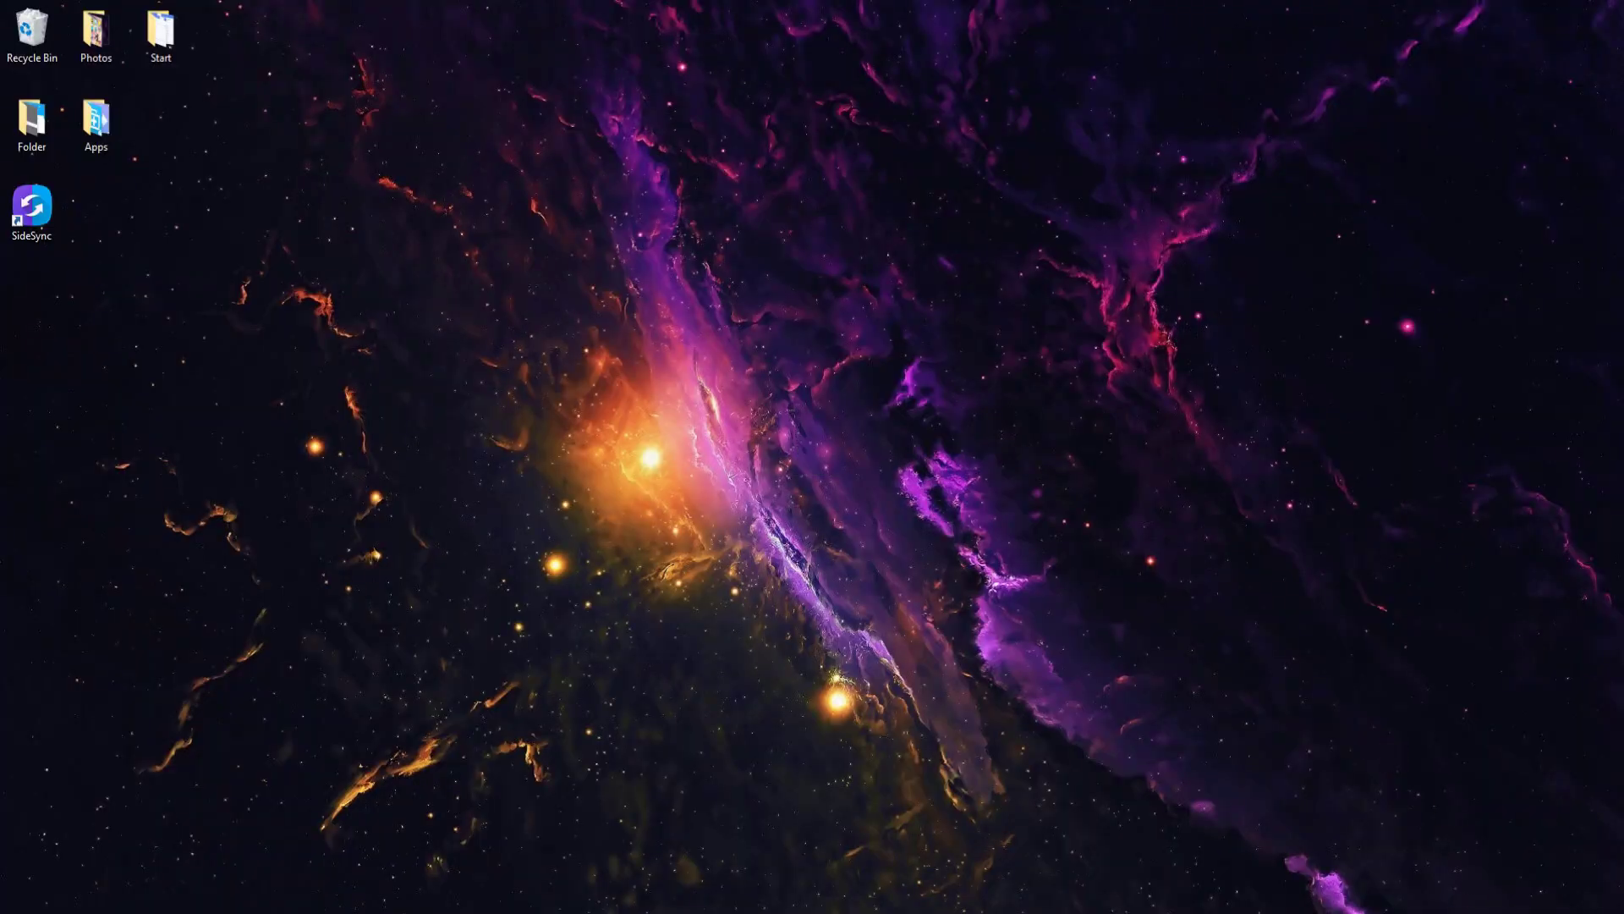
Launch SideSync to show Galaxy J7 Pro as the recently connected device
{"action": "left_click", "coordinate": [1479, 896]}
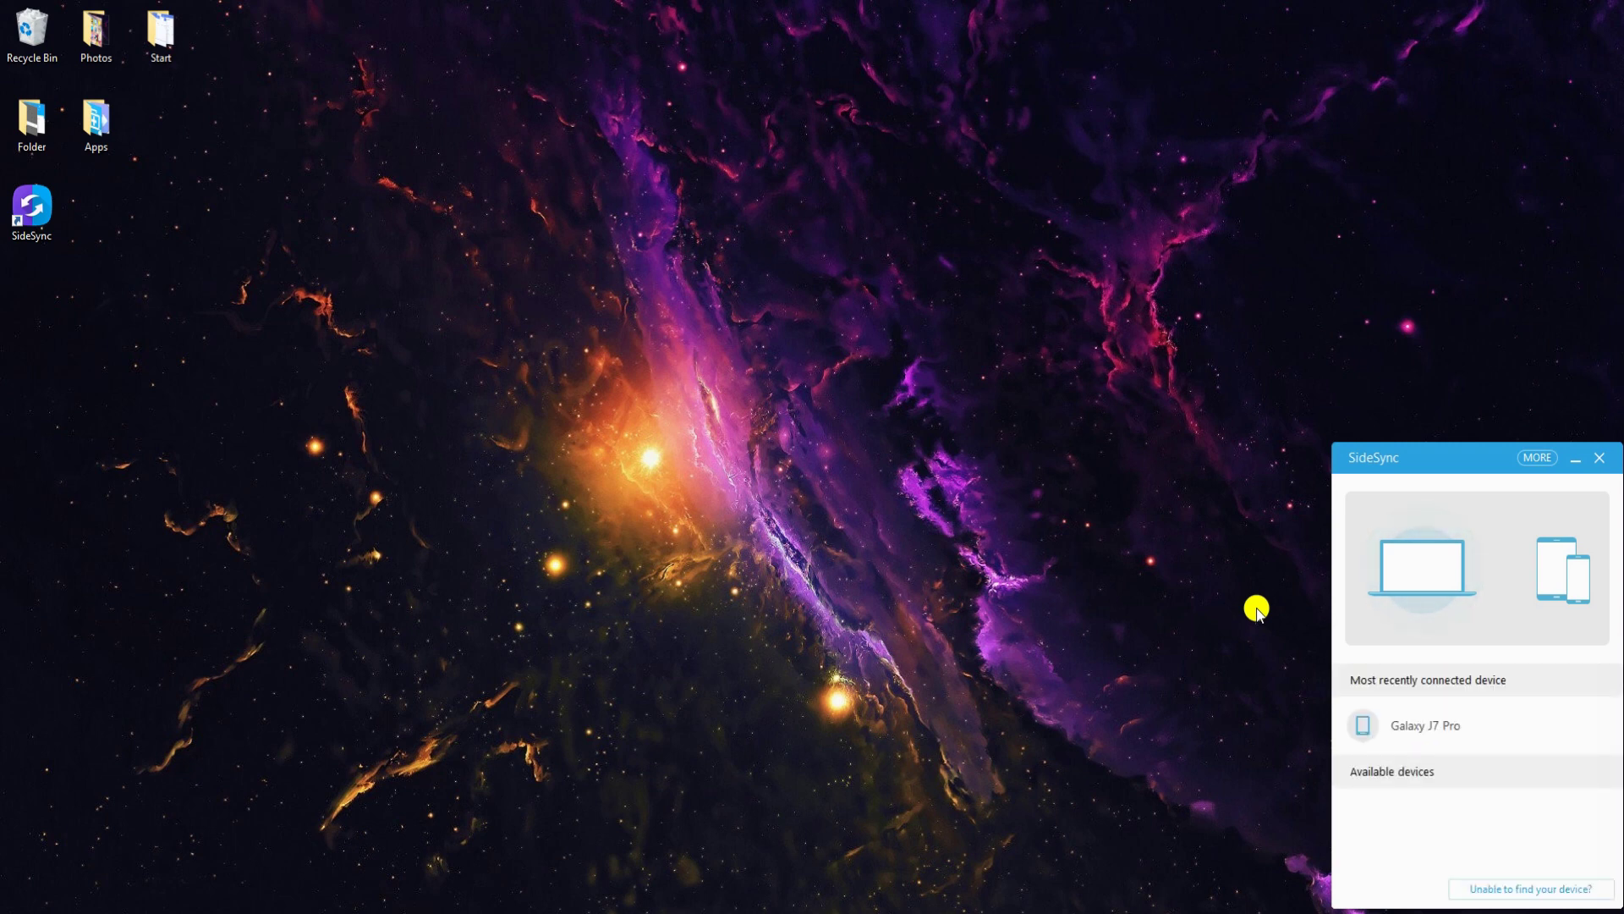
Connect to the Galaxy J7 Pro and play HARITH'S HIDDEN ABILITY?! on YouTube
{"action": "left_click", "coordinate": [1431, 740]}
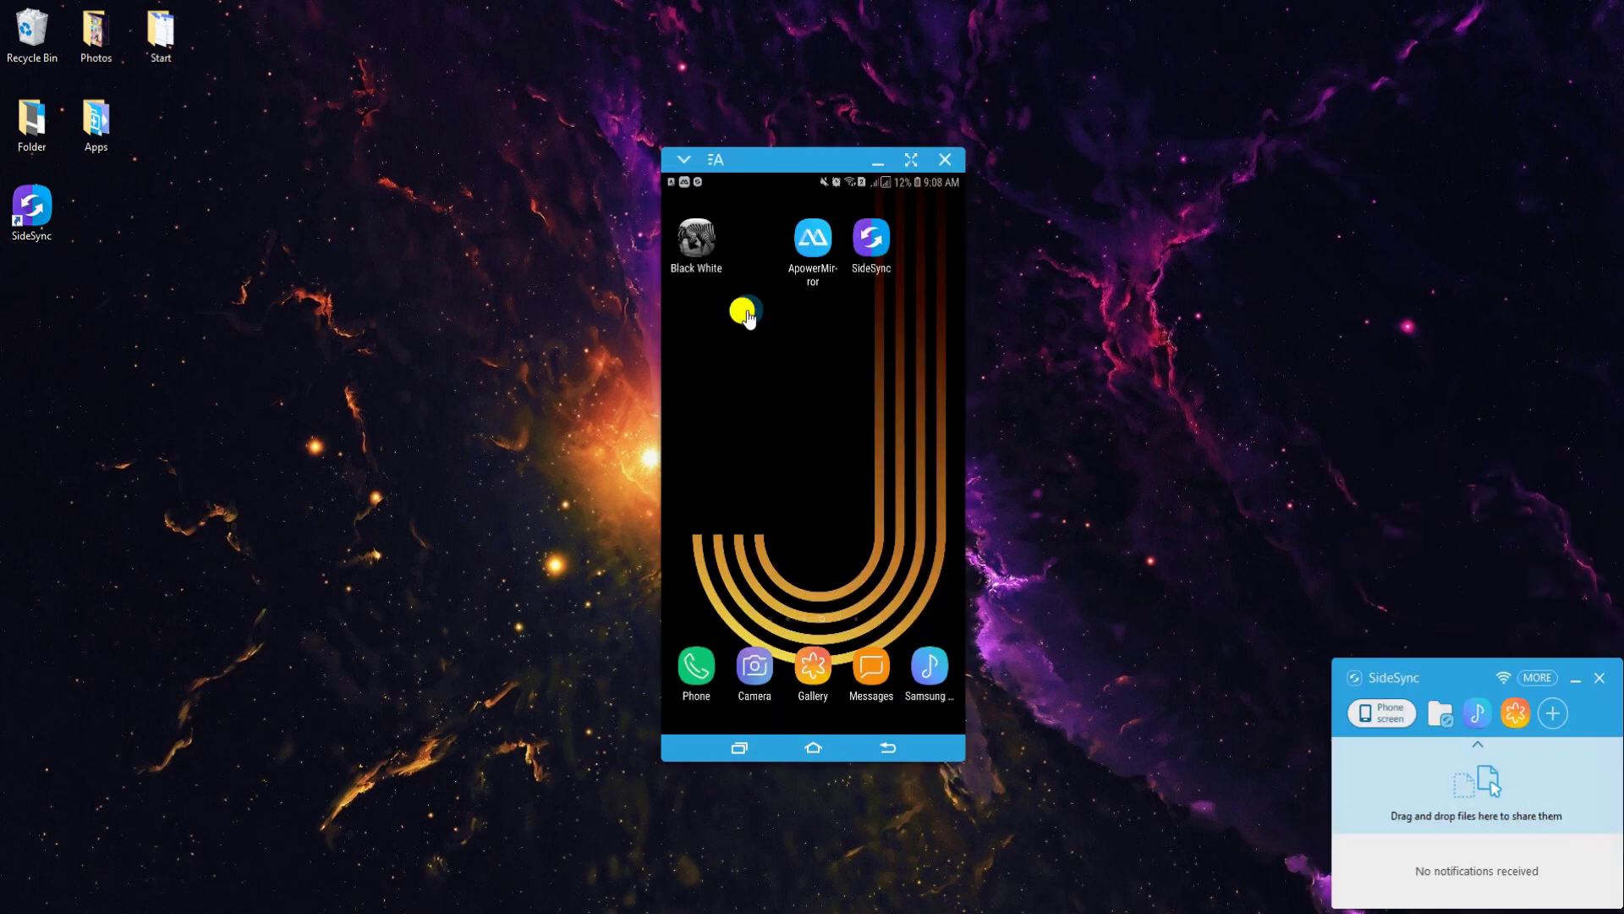
{"action": "mouse_move", "coordinate": [928, 454]}
{"action": "left_mouse_down"}
{"action": "mouse_move", "coordinate": [830, 407]}
{"action": "mouse_move", "coordinate": [734, 416]}
{"action": "left_mouse_up"}
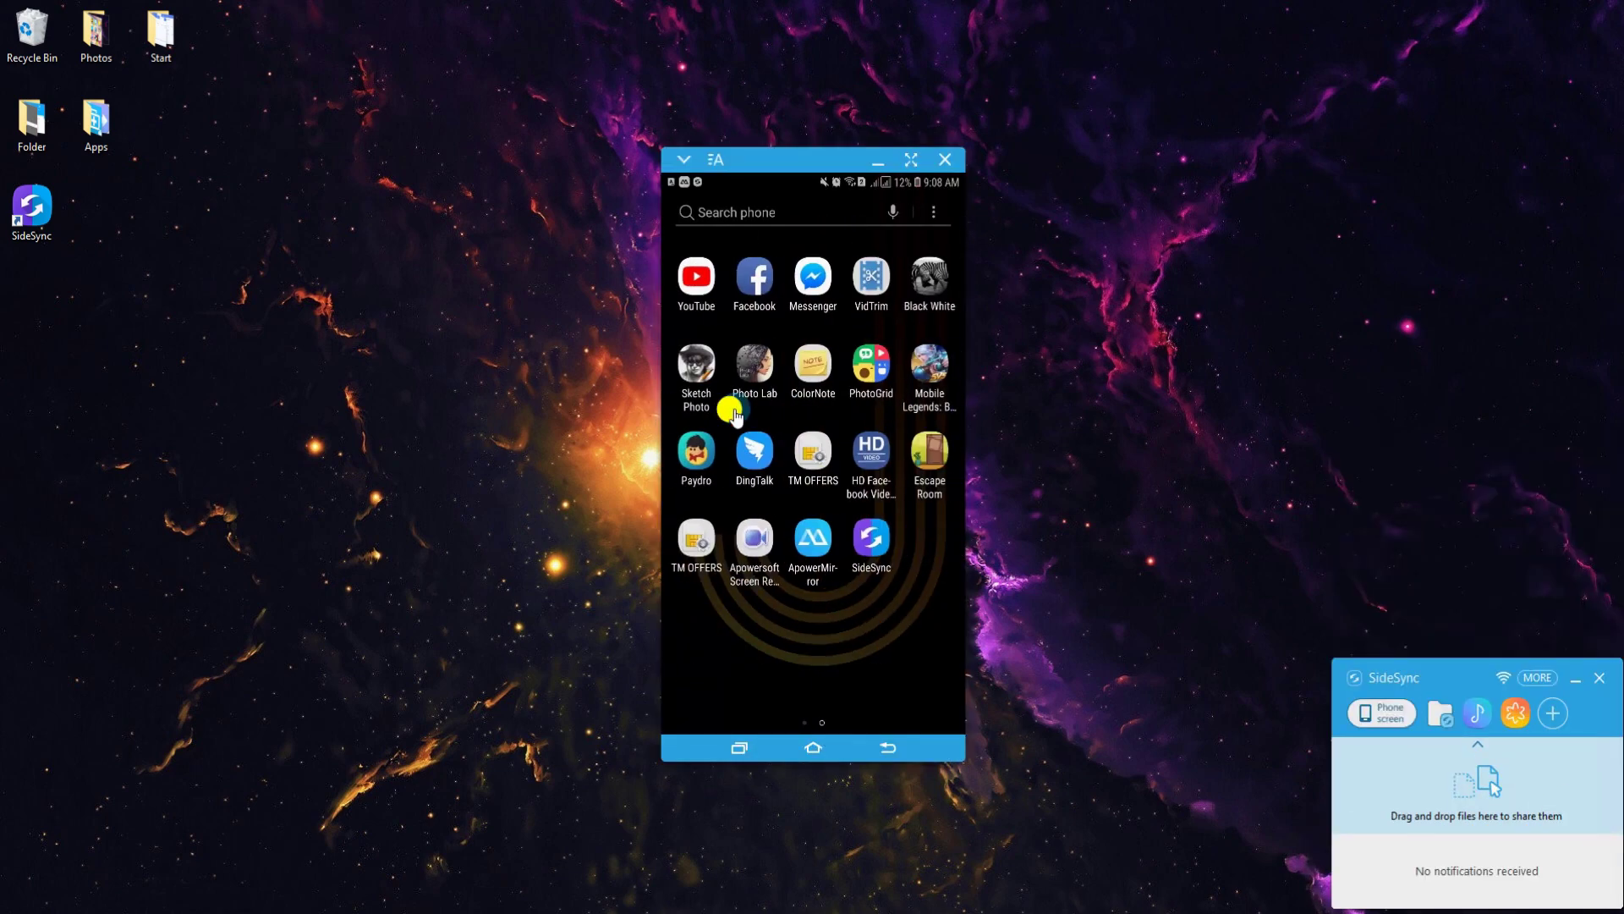
{"action": "left_click", "coordinate": [692, 282]}
{"action": "scroll", "coordinate": [841, 428], "scroll_direction": "down", "scroll_amount": 3}
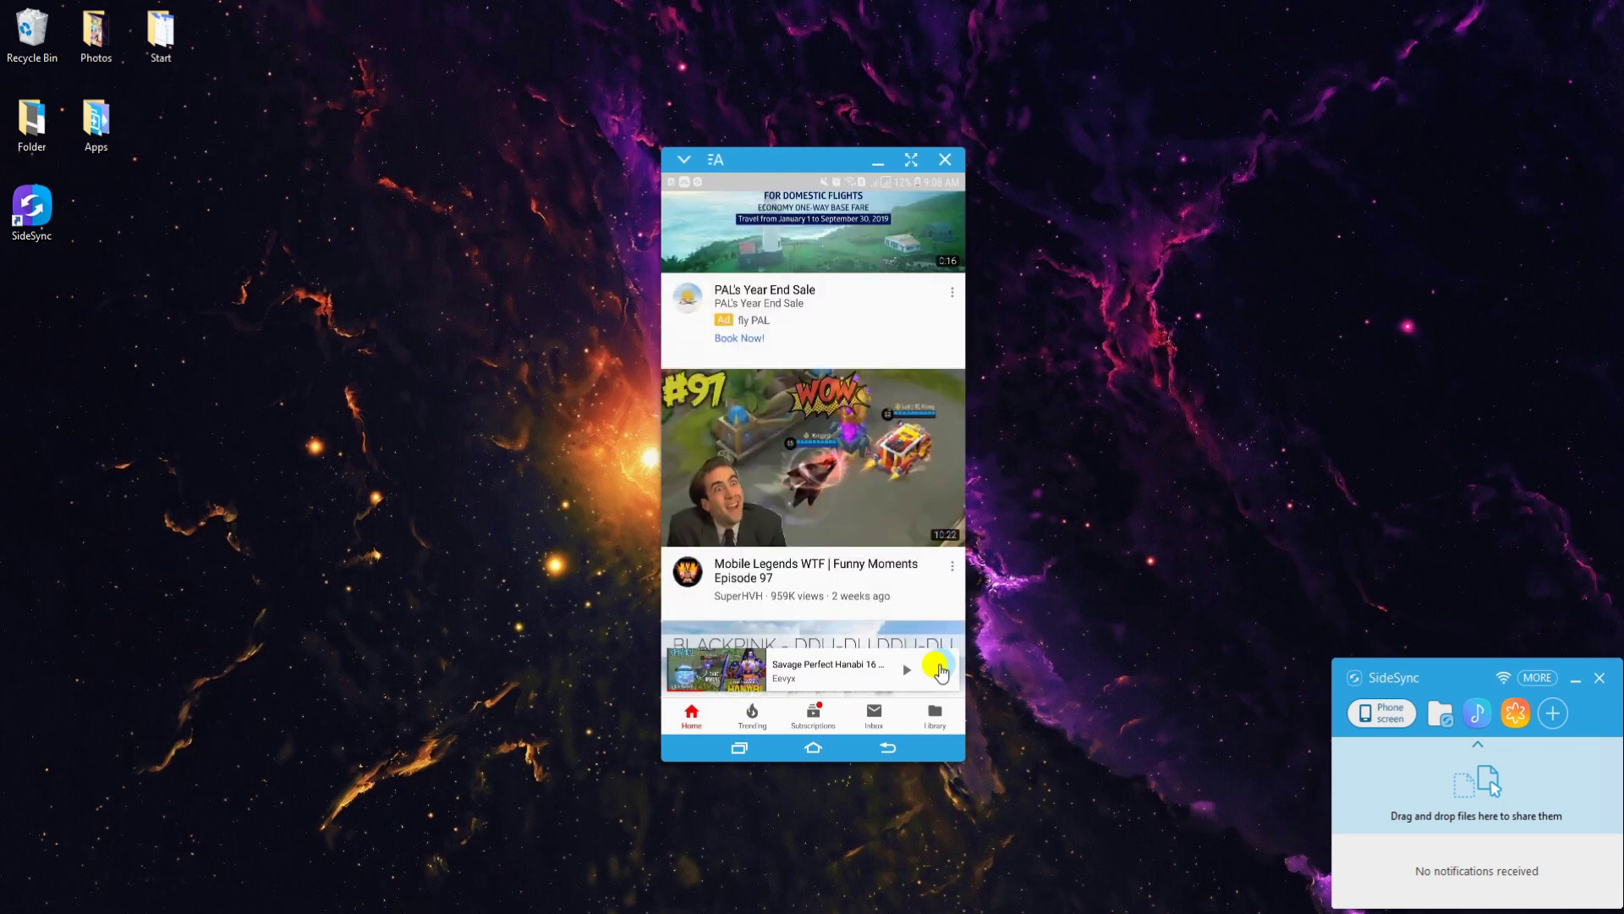
{"action": "scroll", "coordinate": [858, 467], "scroll_direction": "down", "scroll_amount": 3}
{"action": "scroll", "coordinate": [850, 419], "scroll_direction": "down", "scroll_amount": 2}
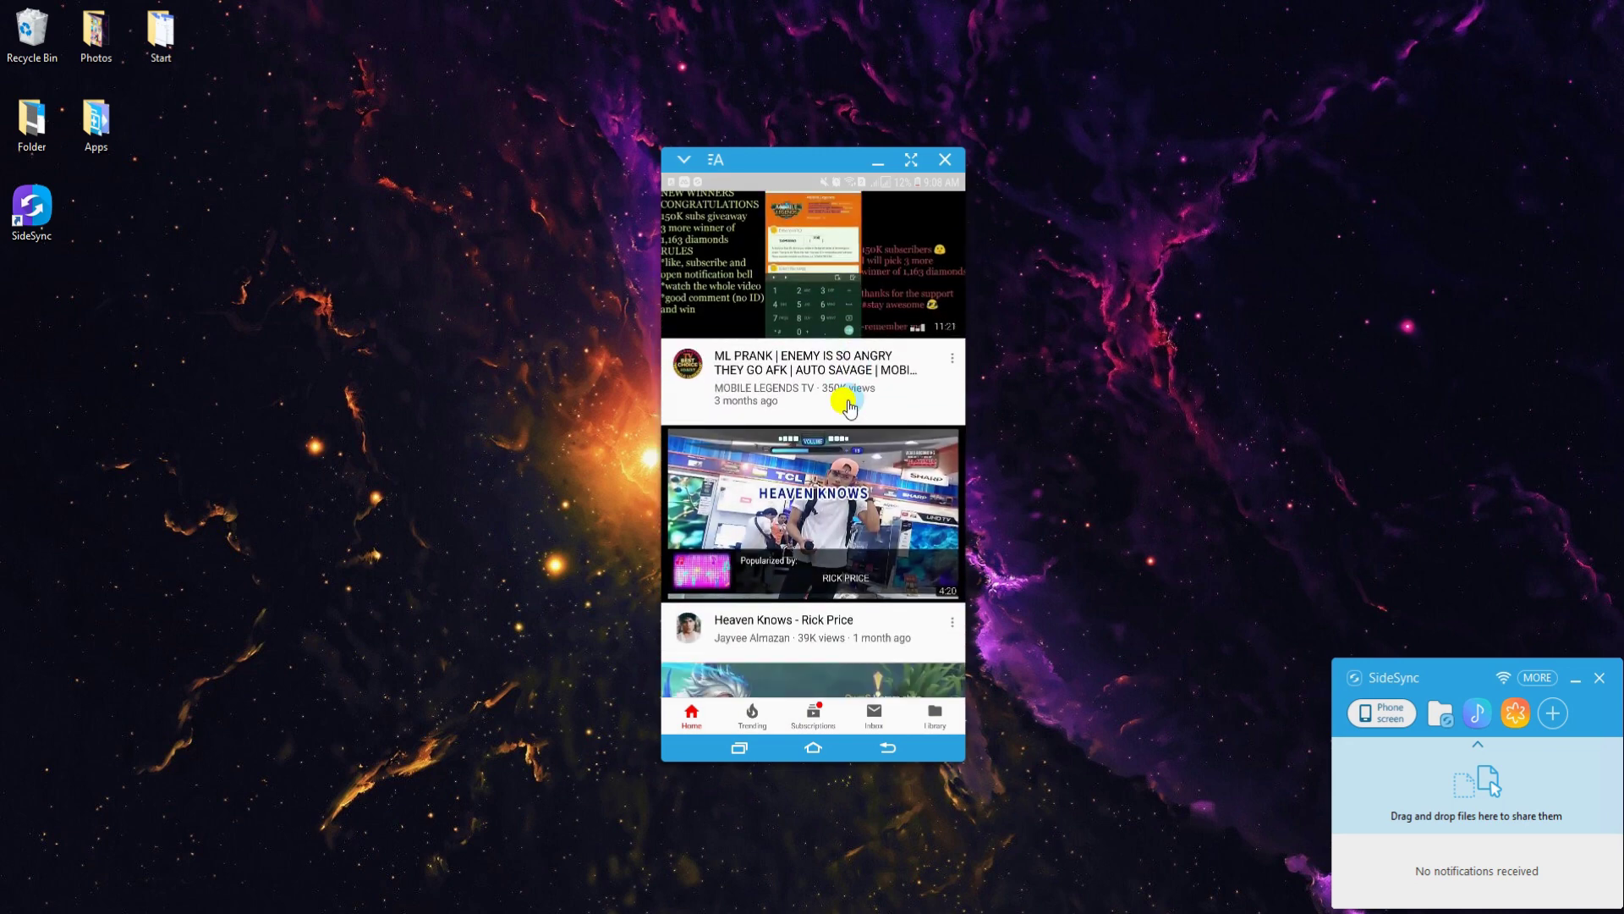
{"action": "left_click", "coordinate": [833, 556]}
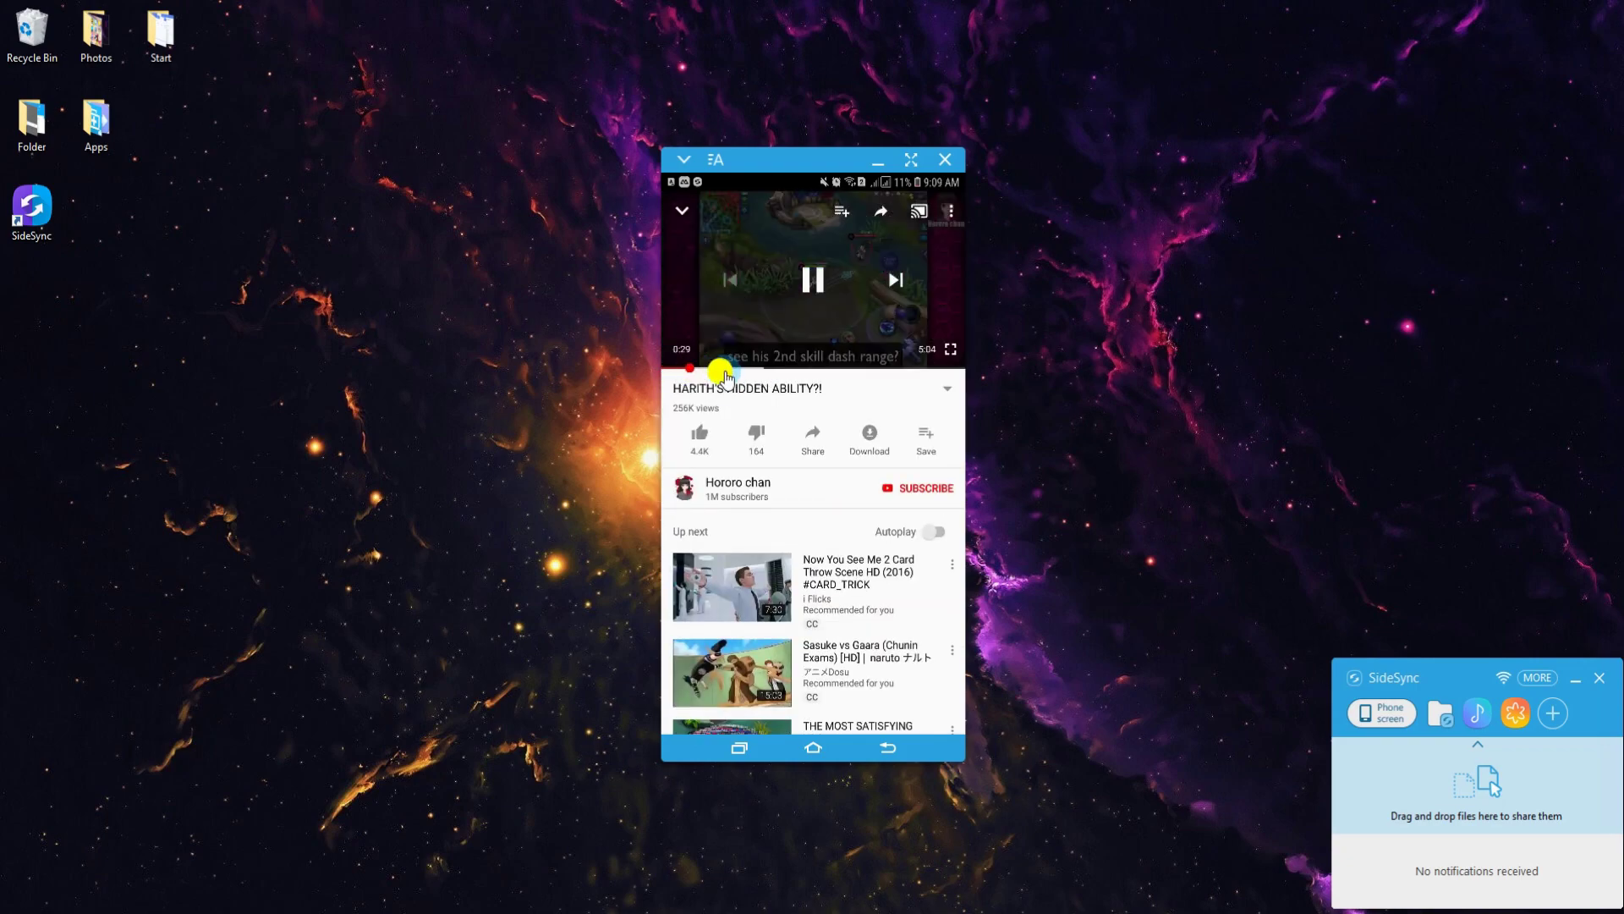
Toggle the phone window to full screen and back, then return to the phone's home screen
{"action": "left_click", "coordinate": [911, 155]}
{"action": "left_click", "coordinate": [1585, 28]}
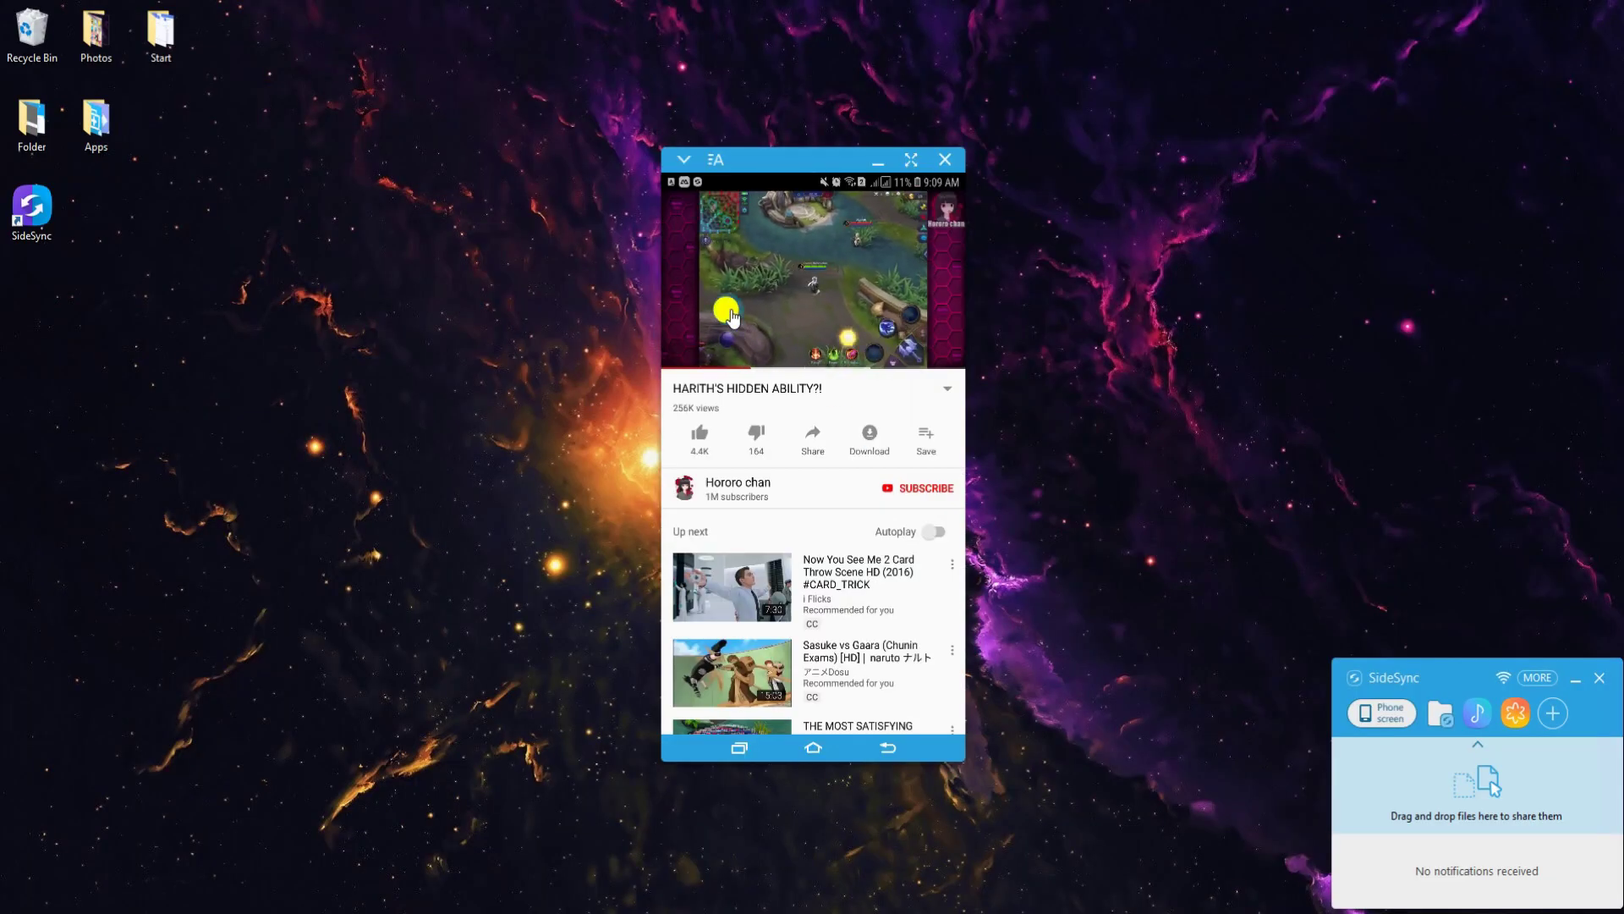
{"action": "left_click", "coordinate": [813, 750]}
{"action": "left_click", "coordinate": [1370, 714]}
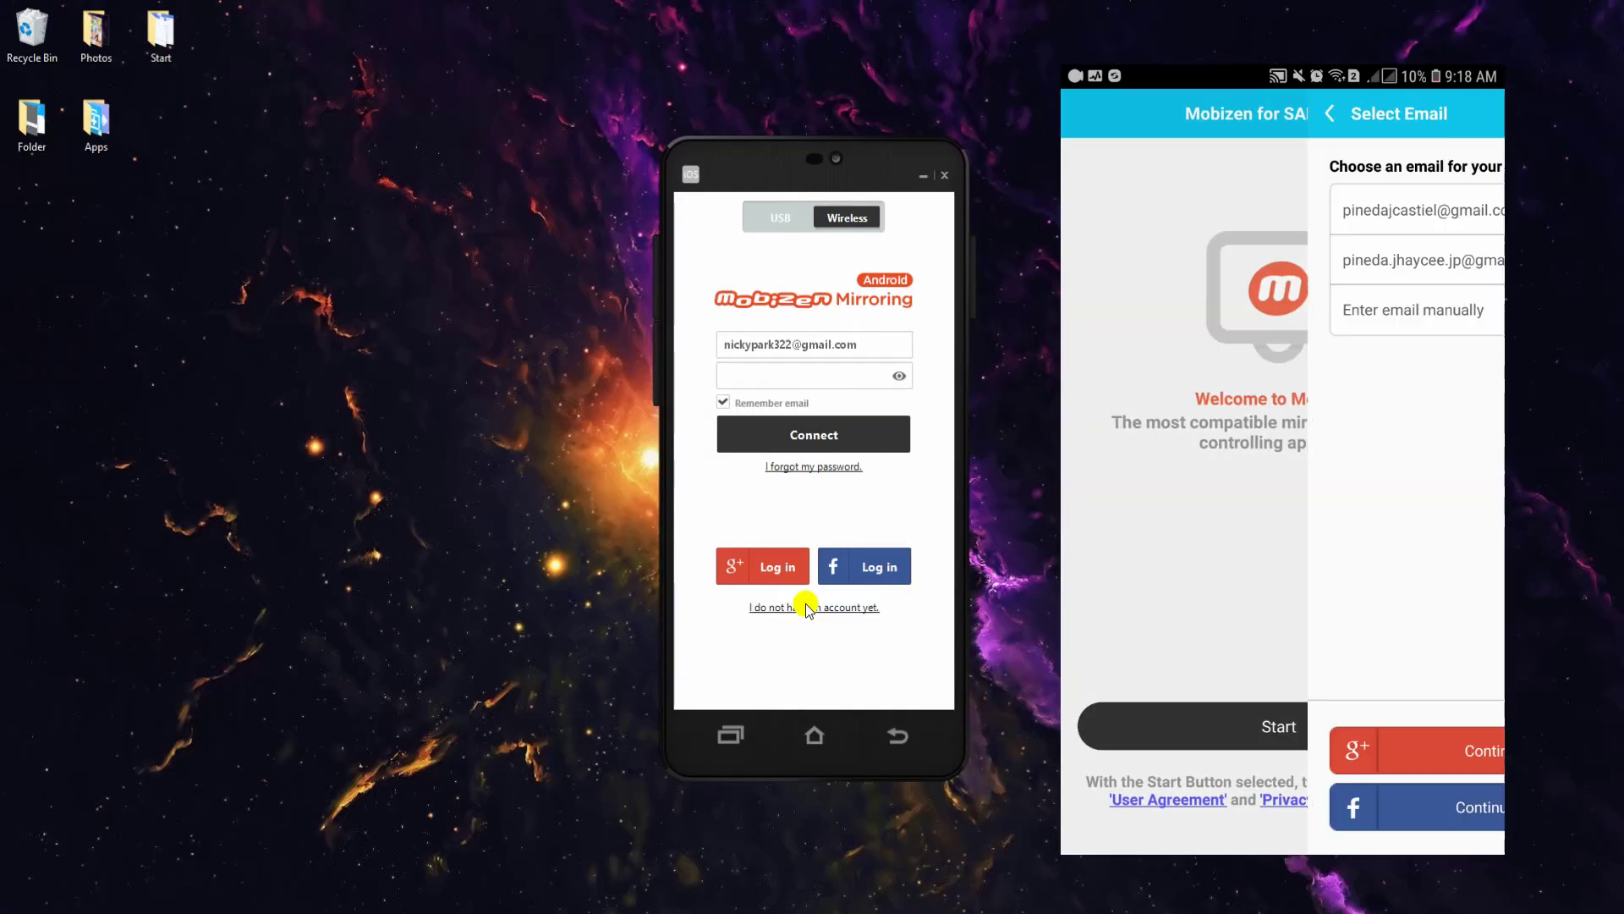
Sign Mobizen for Samsung into the Gmail account and enter the PC password
{"action": "left_click", "coordinate": [889, 381]}
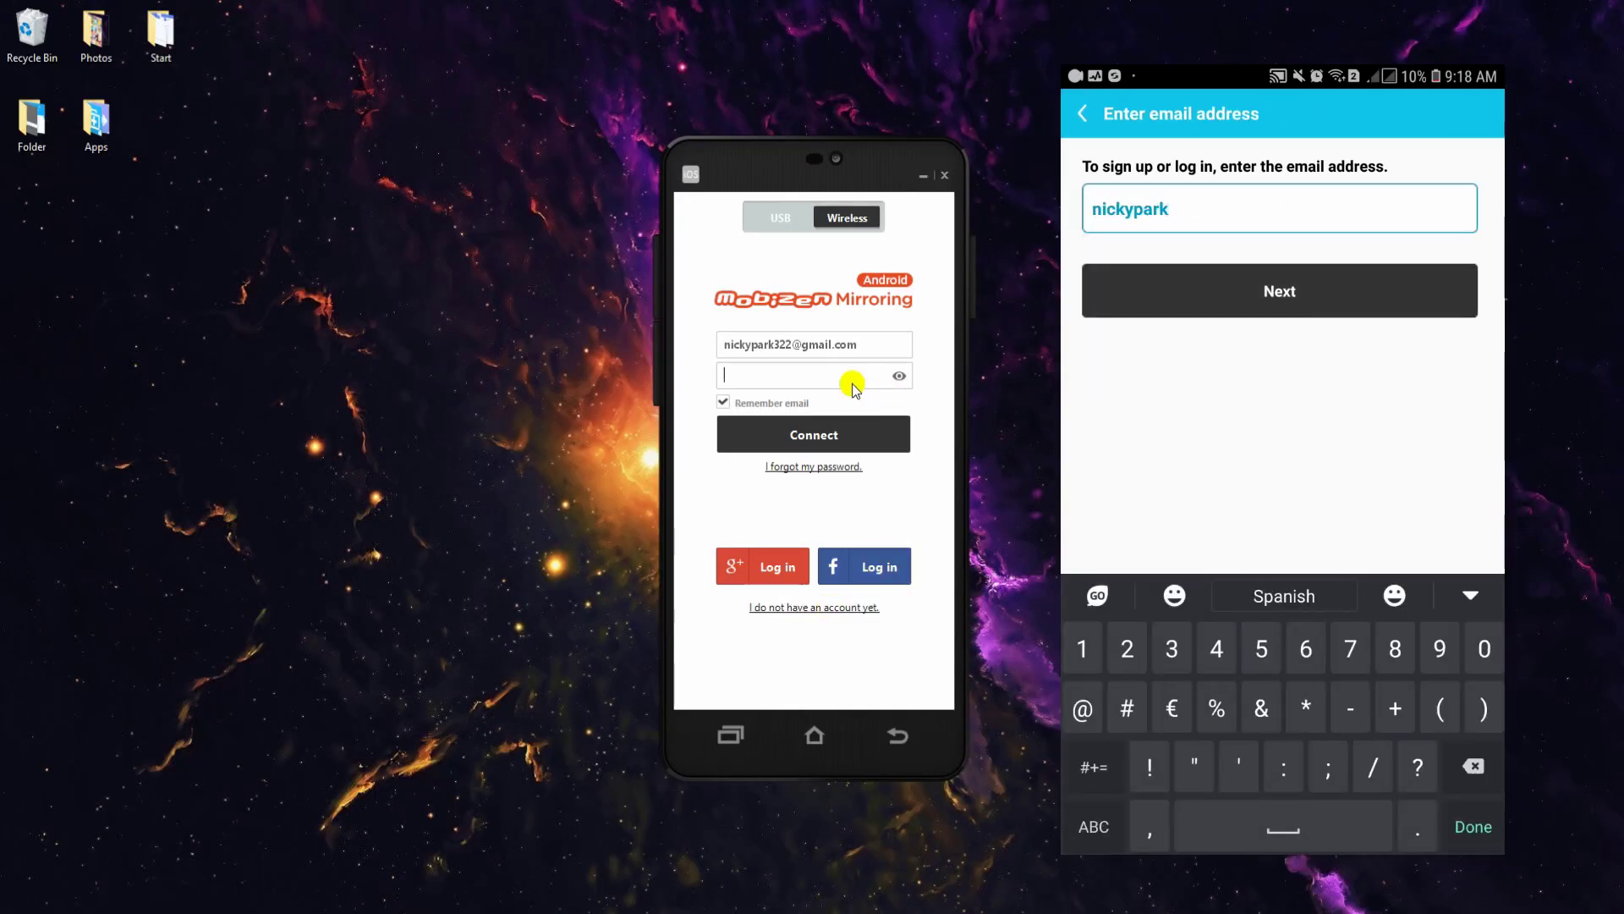
{"action": "type", "text": "@gmaiñ"}
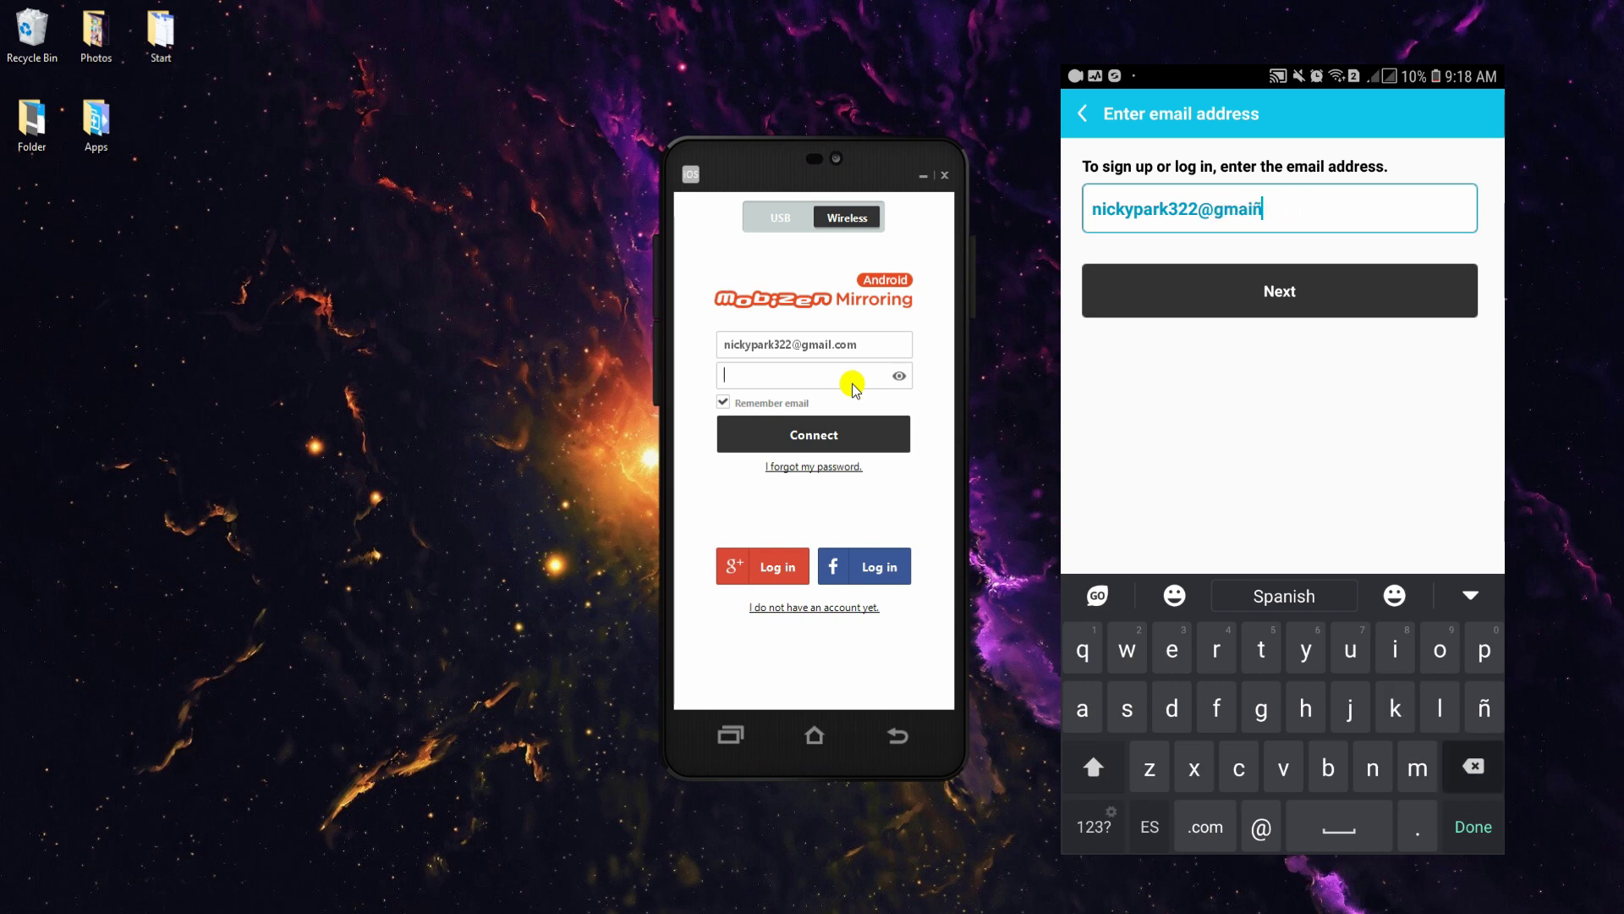
{"action": "type", "text": ".c.com"}
{"action": "key", "text": "Return"}
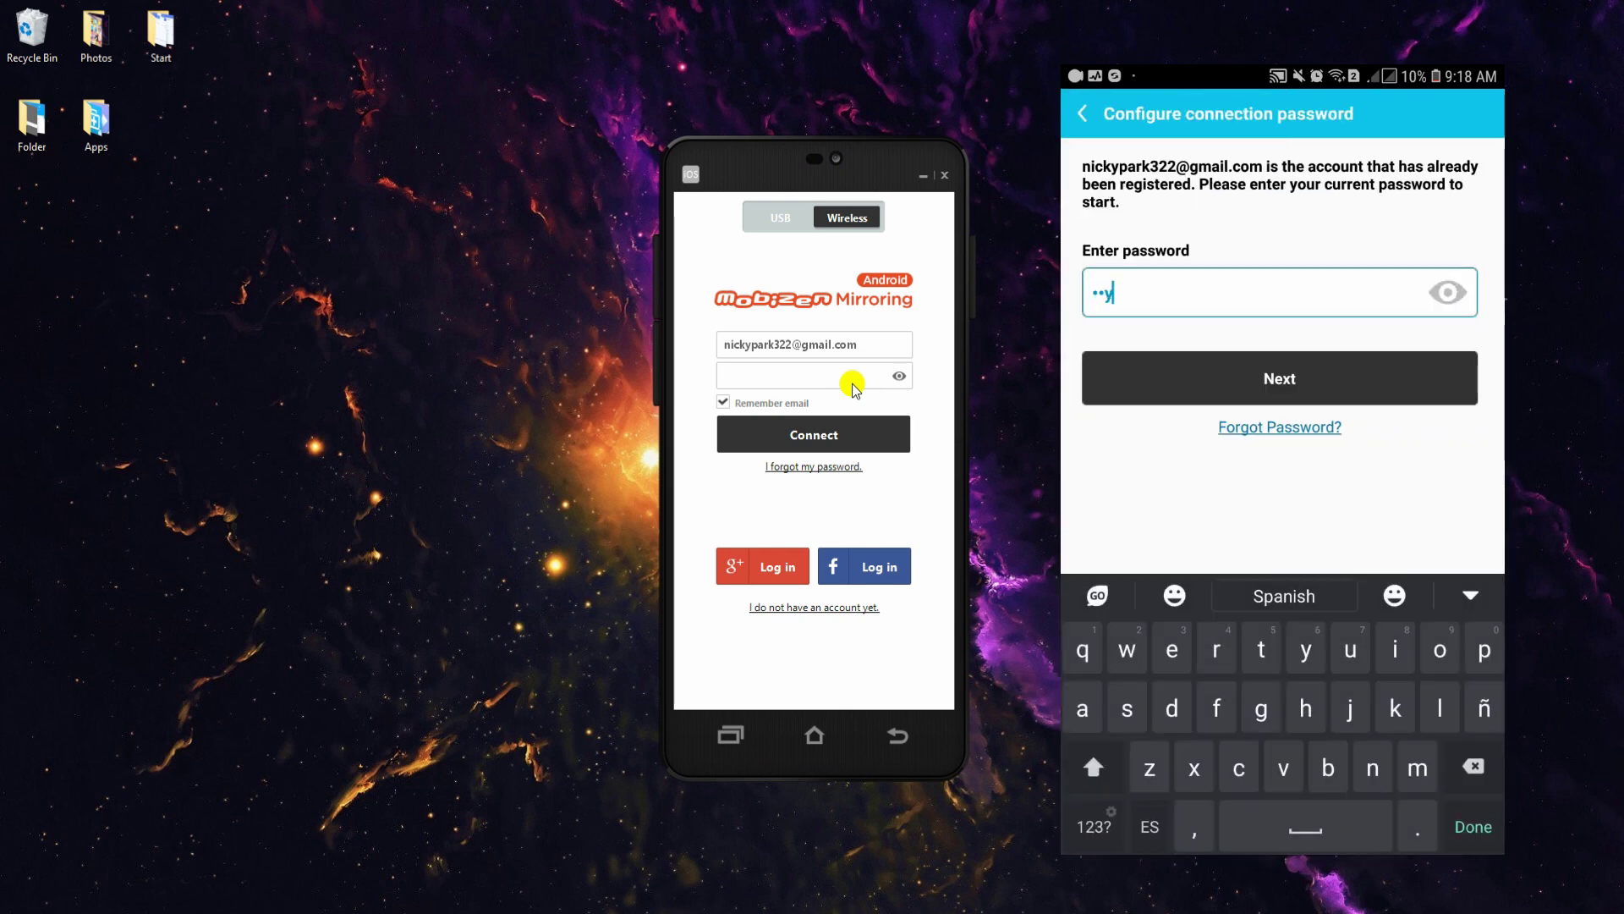
{"action": "type", "text": "e"}
{"action": "key", "text": "Return"}
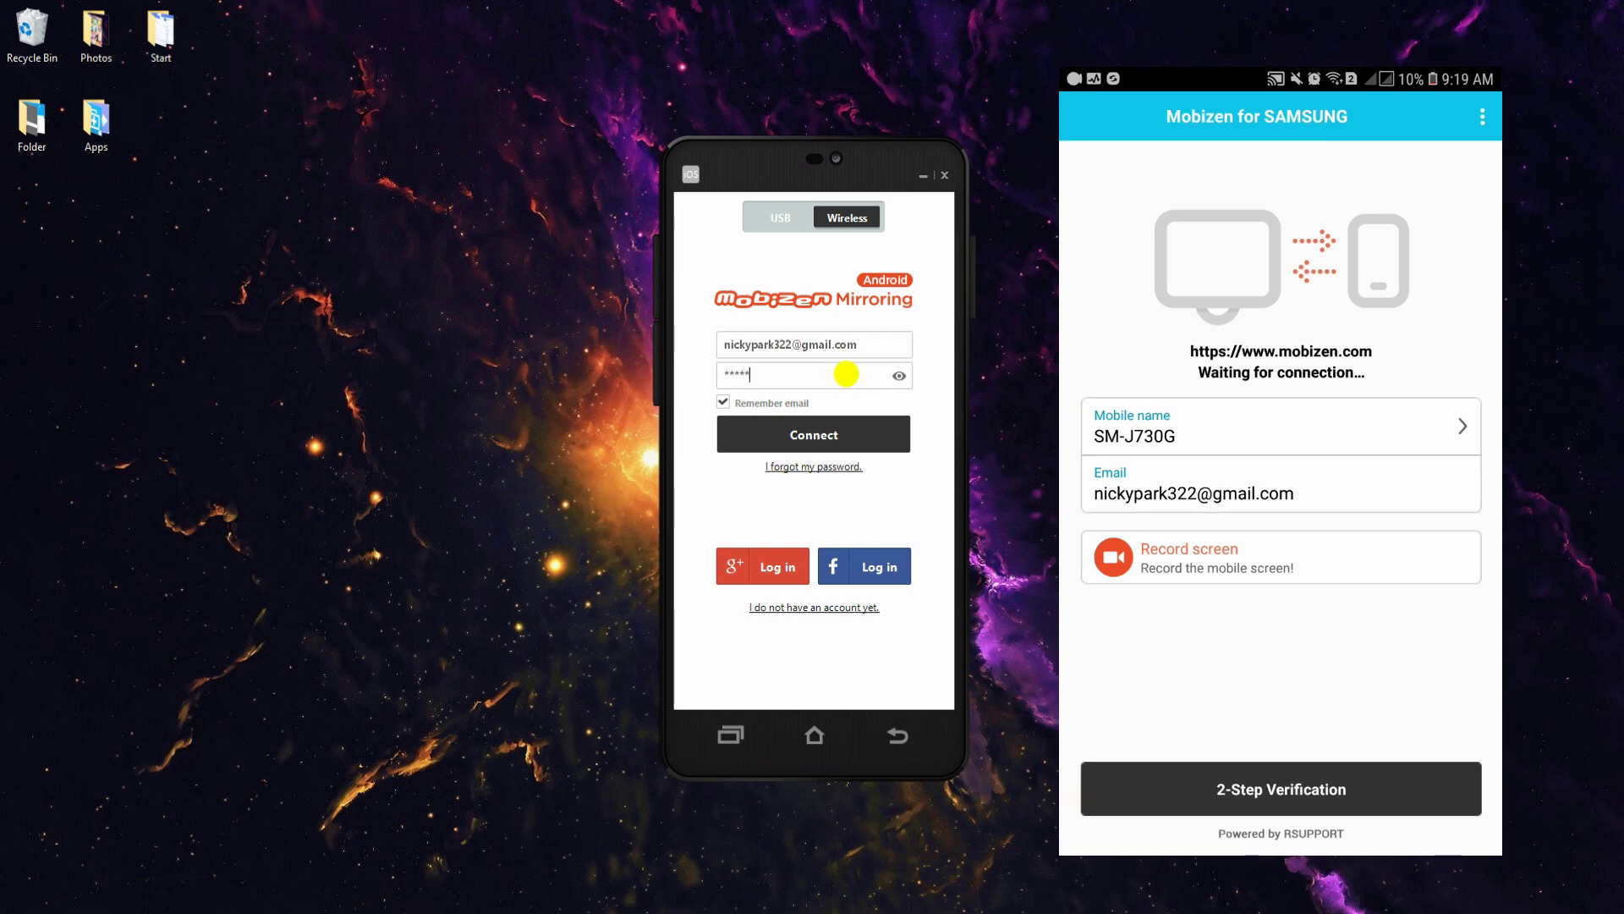
Connect the PC to SM-J730G and start a new 2048 game on the phone
{"action": "left_click", "coordinate": [825, 435]}
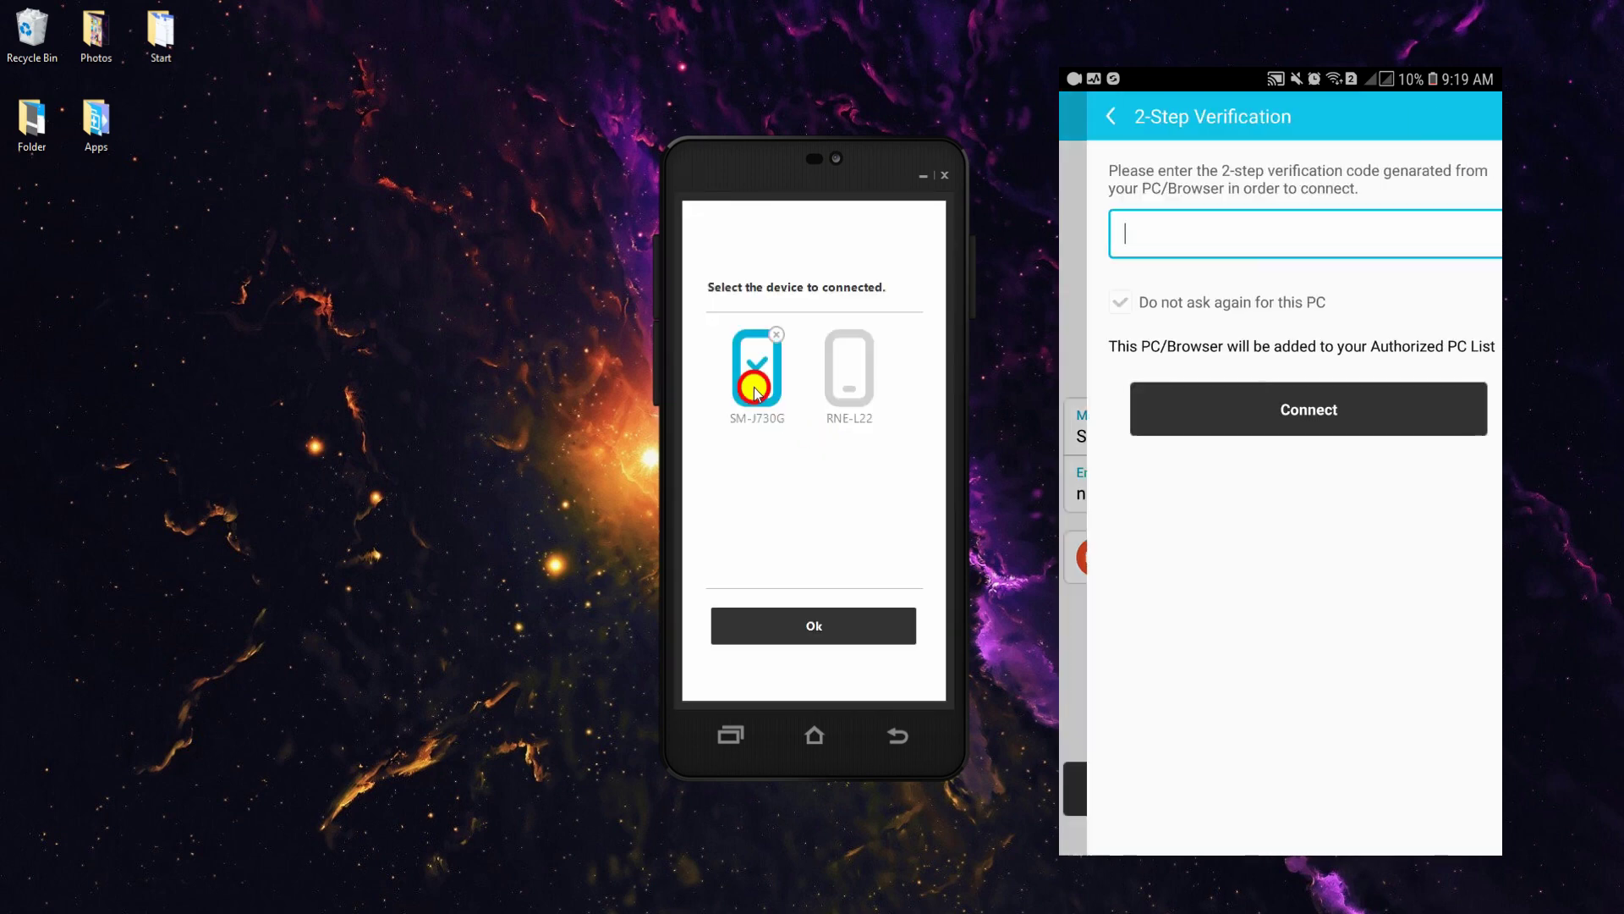
{"action": "left_click", "coordinate": [819, 627]}
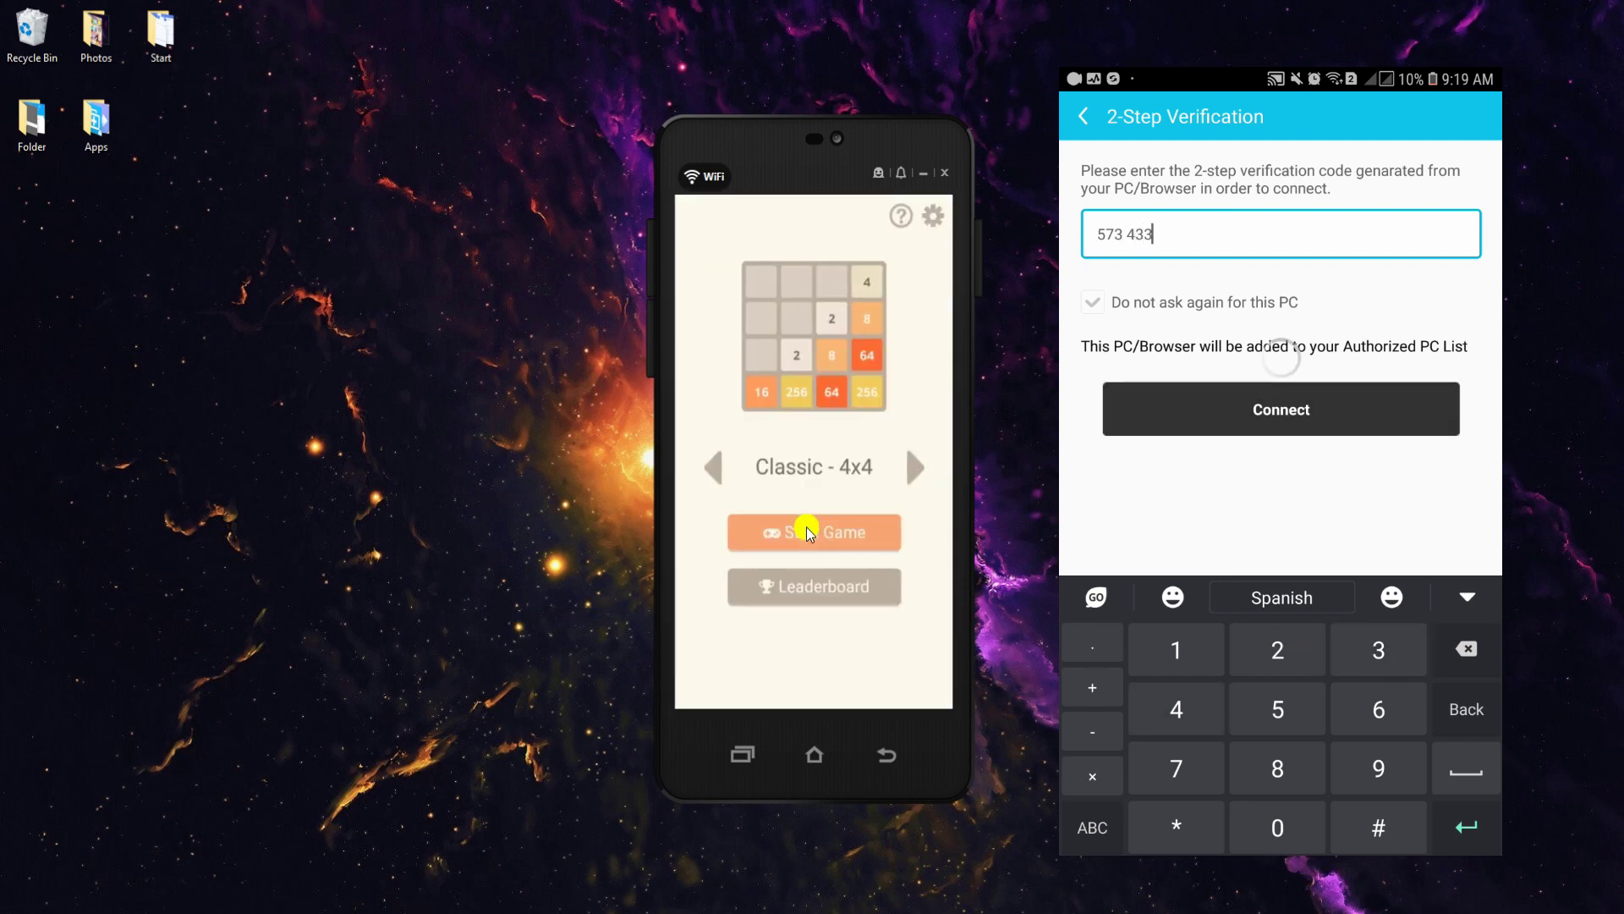
{"action": "left_click", "coordinate": [806, 527]}
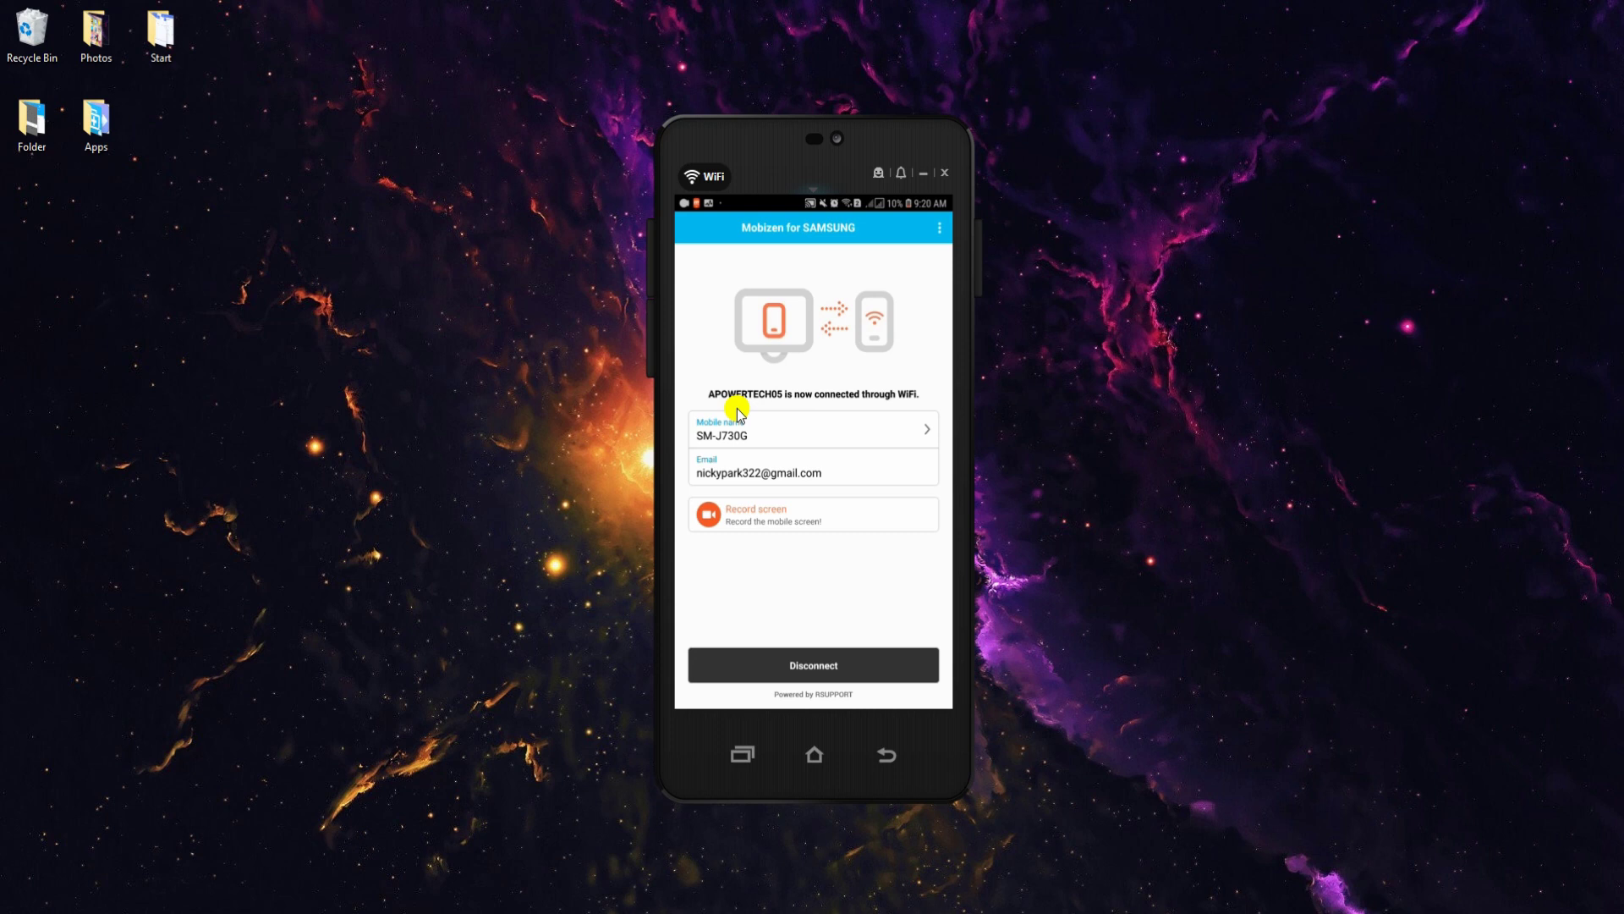
Switch the mirrored phone to Mobizen's Wi-Fi connection status screen
{"action": "left_click", "coordinate": [736, 407]}
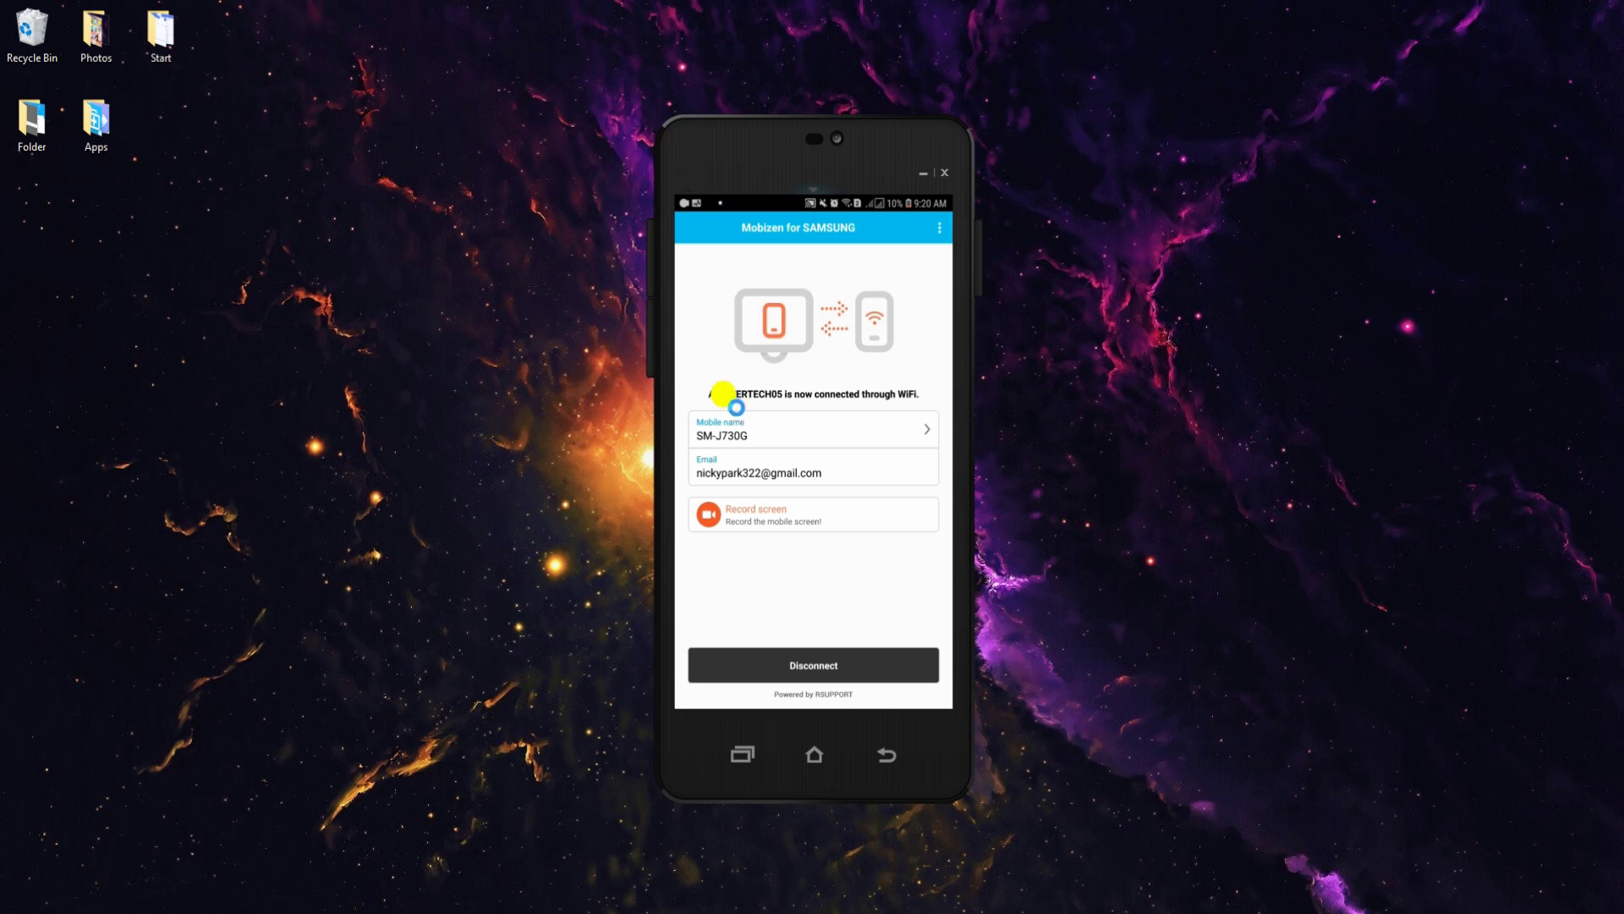